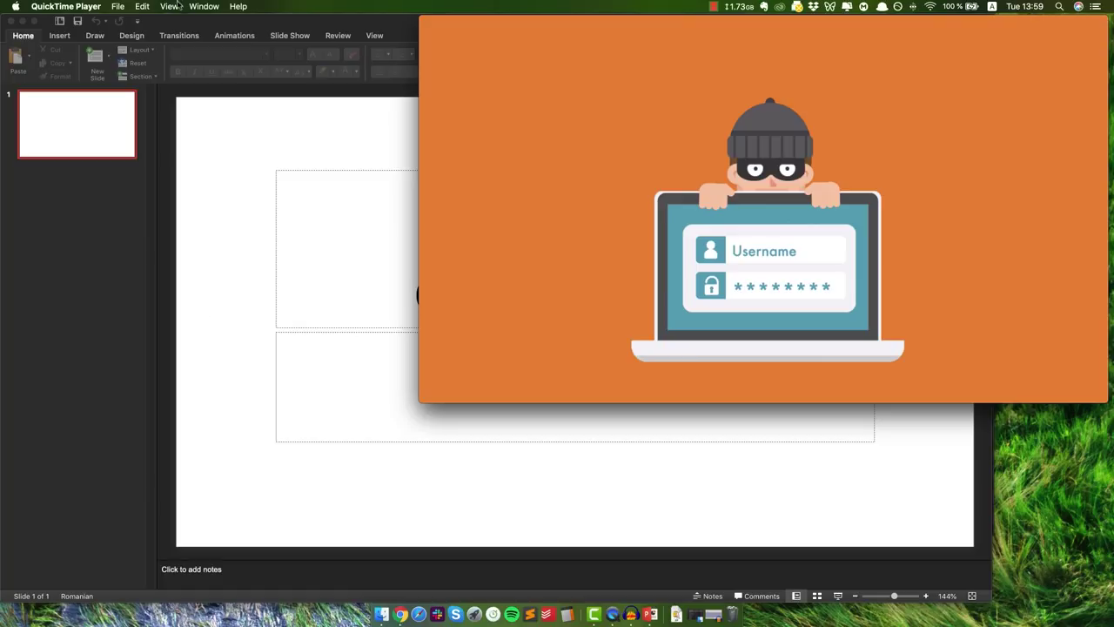
pyautogui.click(202, 22)
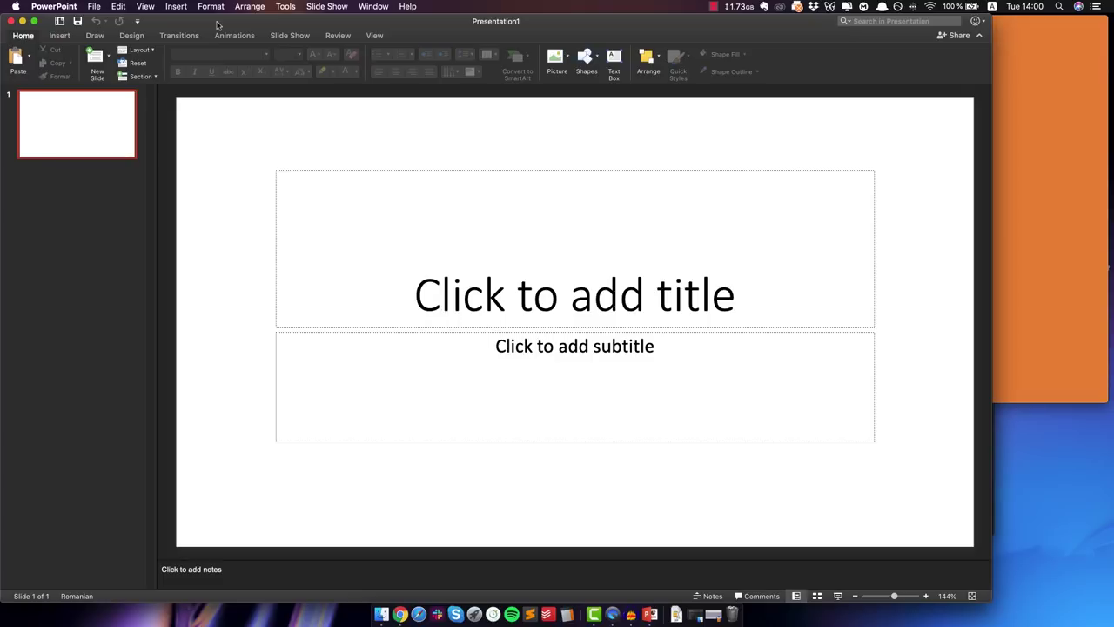
pyautogui.click(1006, 72)
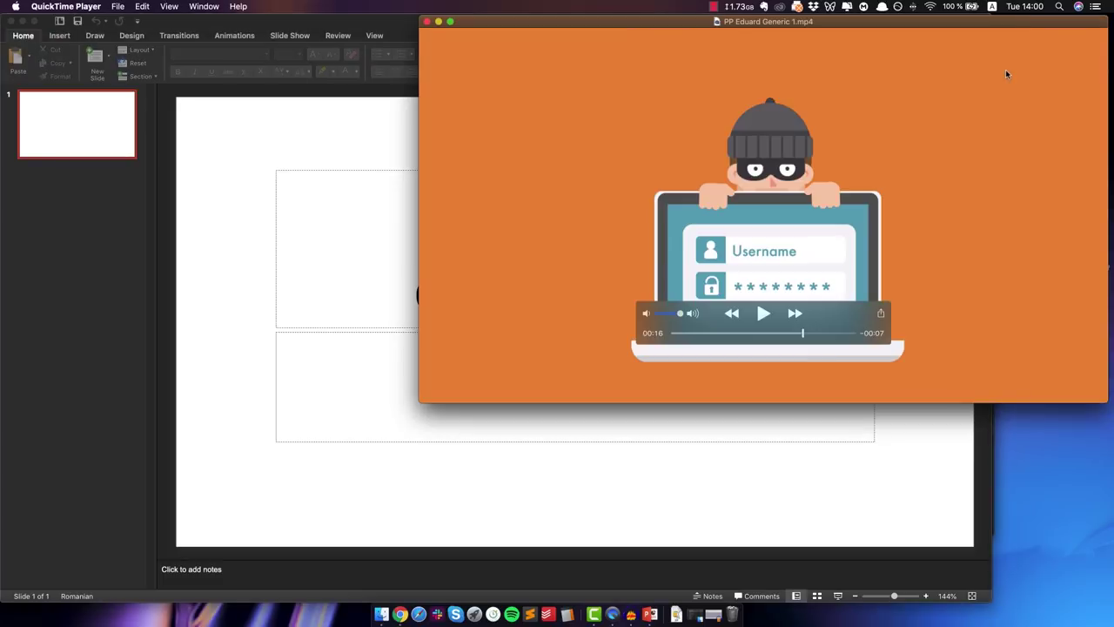
pyautogui.click(328, 23)
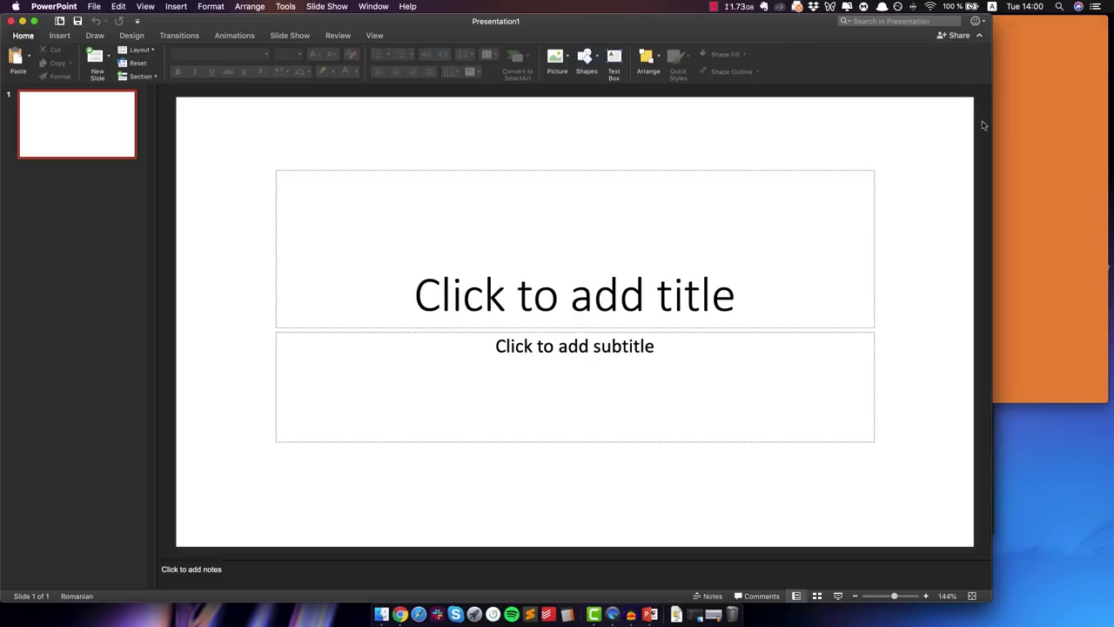
pyautogui.click(1017, 131)
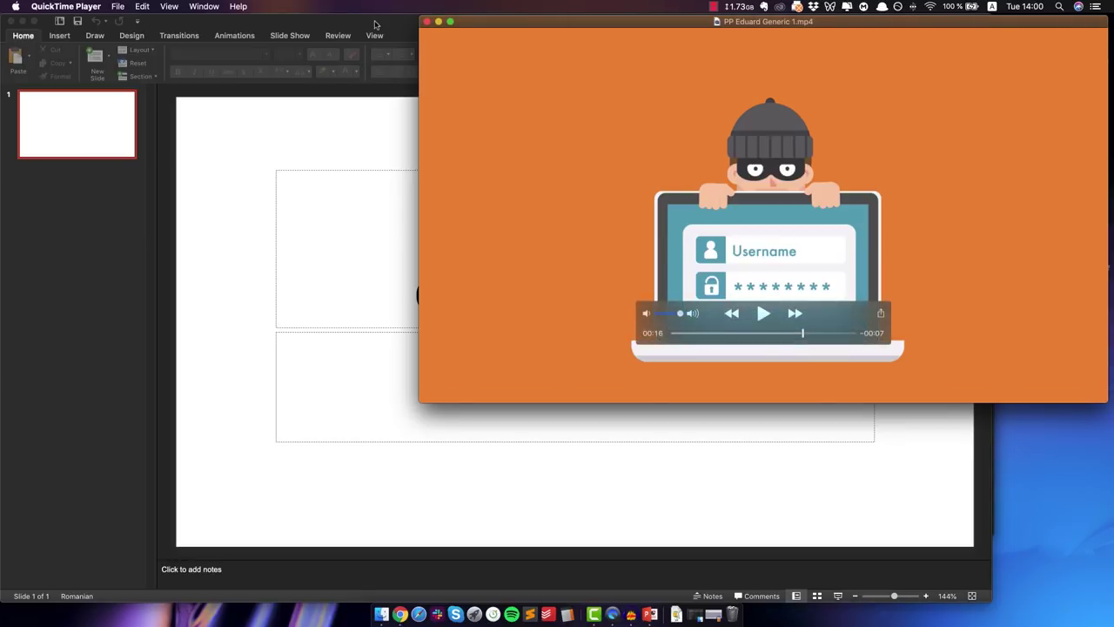
pyautogui.click(377, 26)
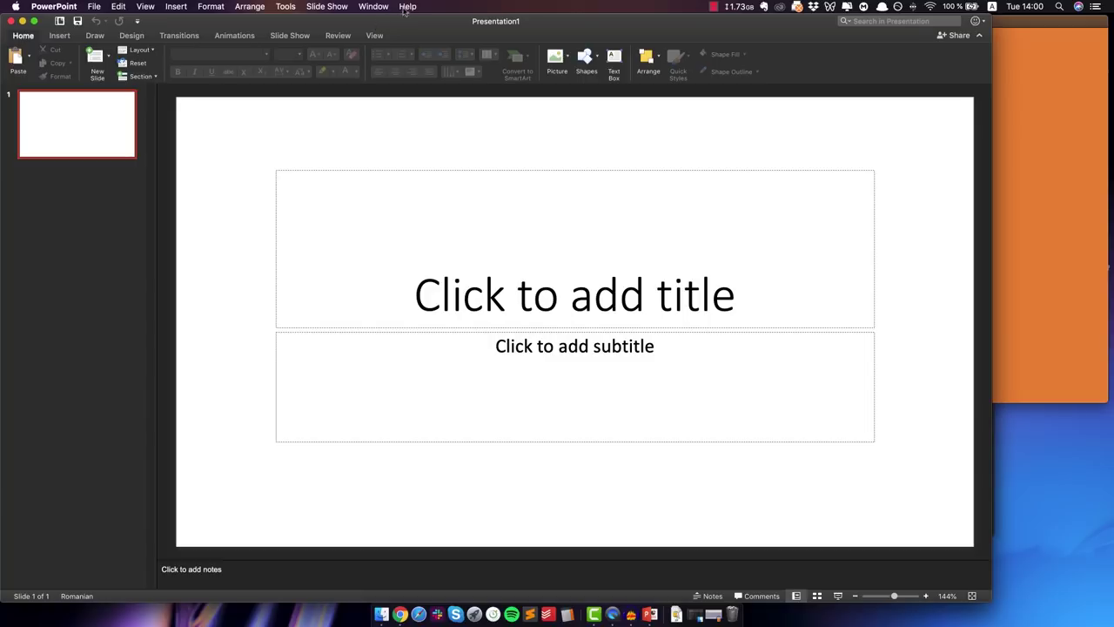
pyautogui.click(1001, 167)
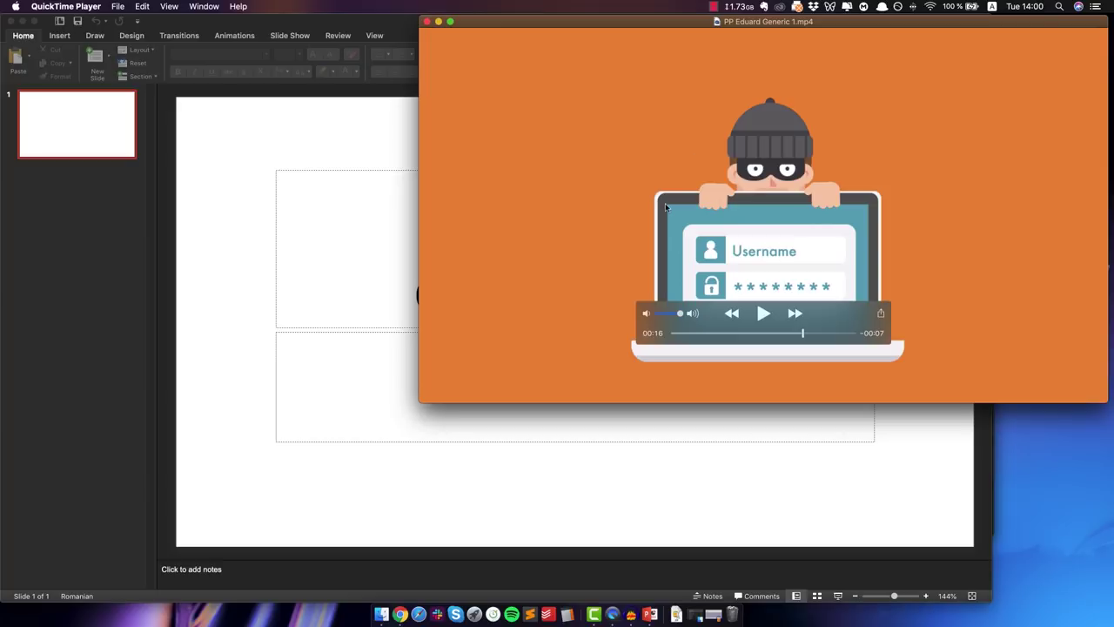
pyautogui.click(252, 160)
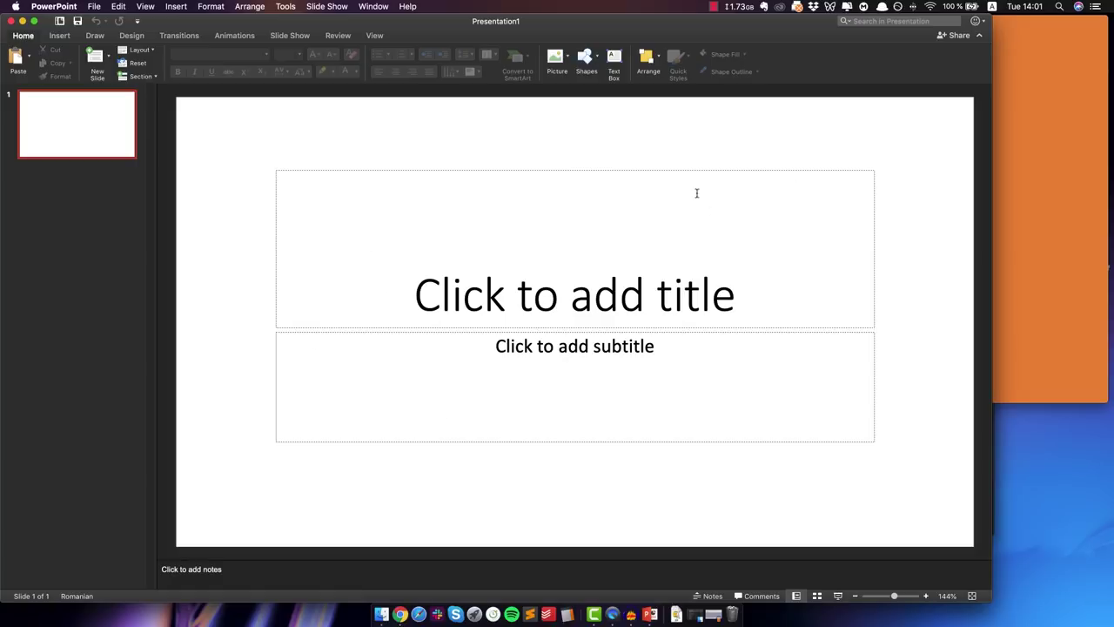
pyautogui.click(1012, 106)
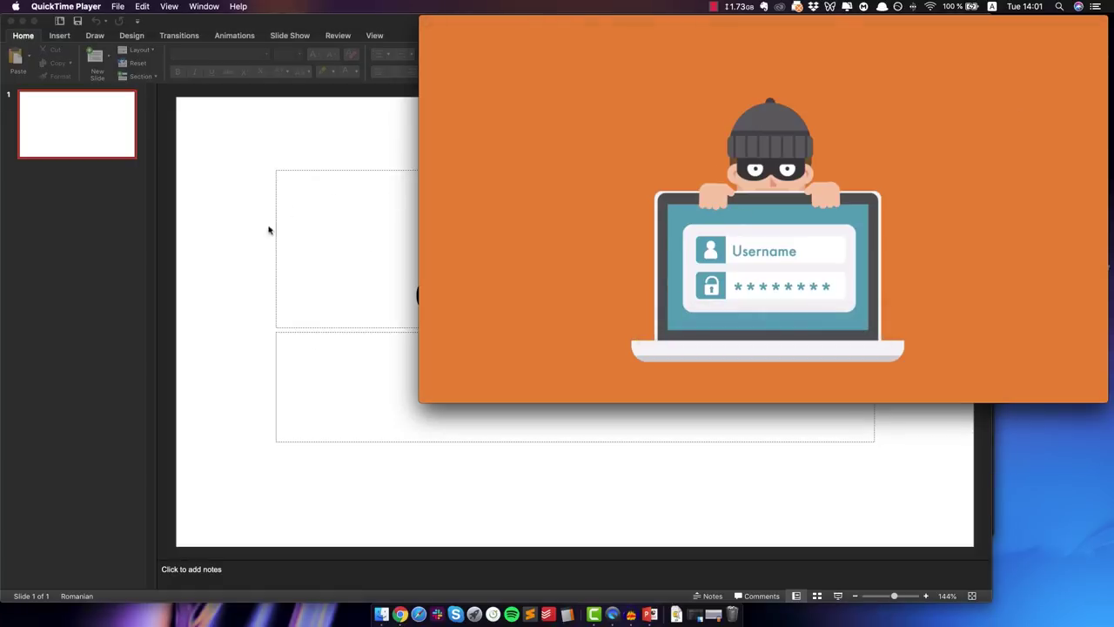
pyautogui.click(219, 171)
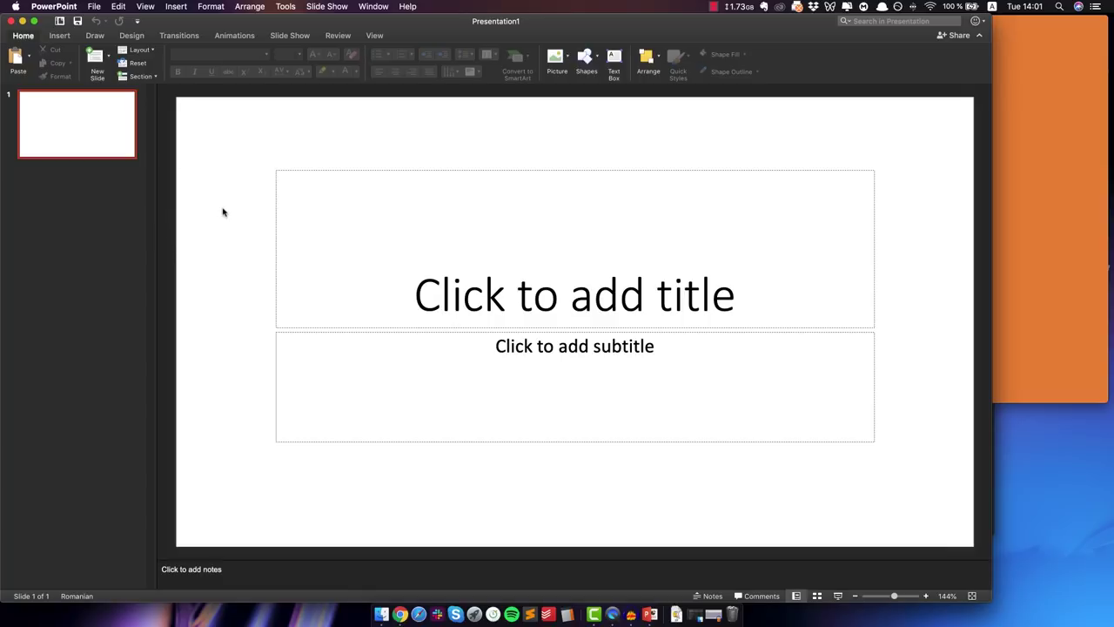
pyautogui.click(1028, 122)
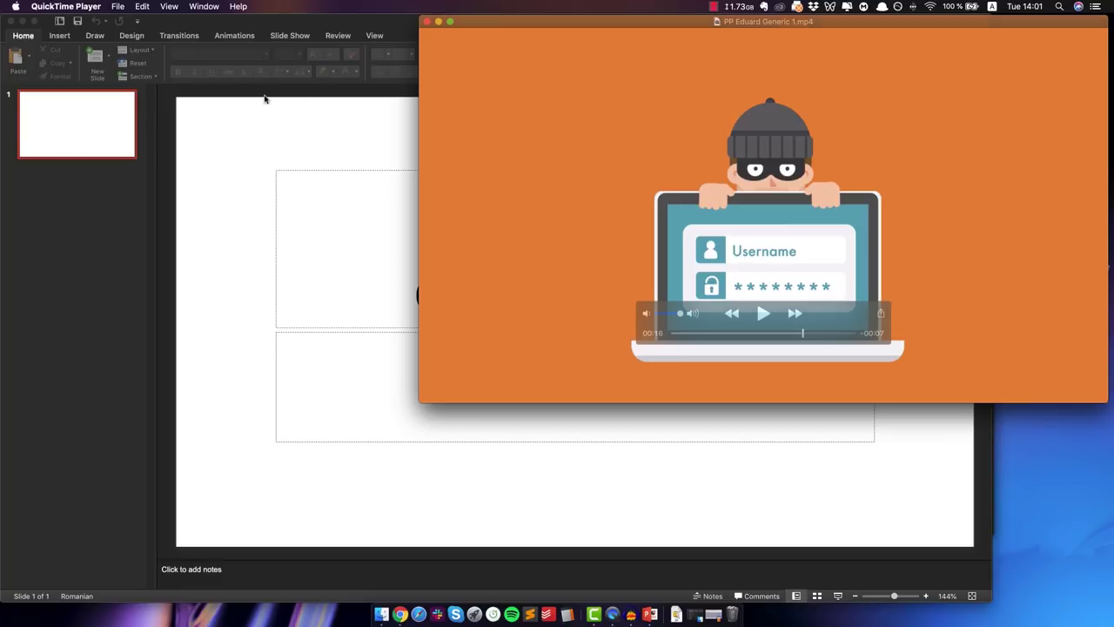
pyautogui.click(267, 21)
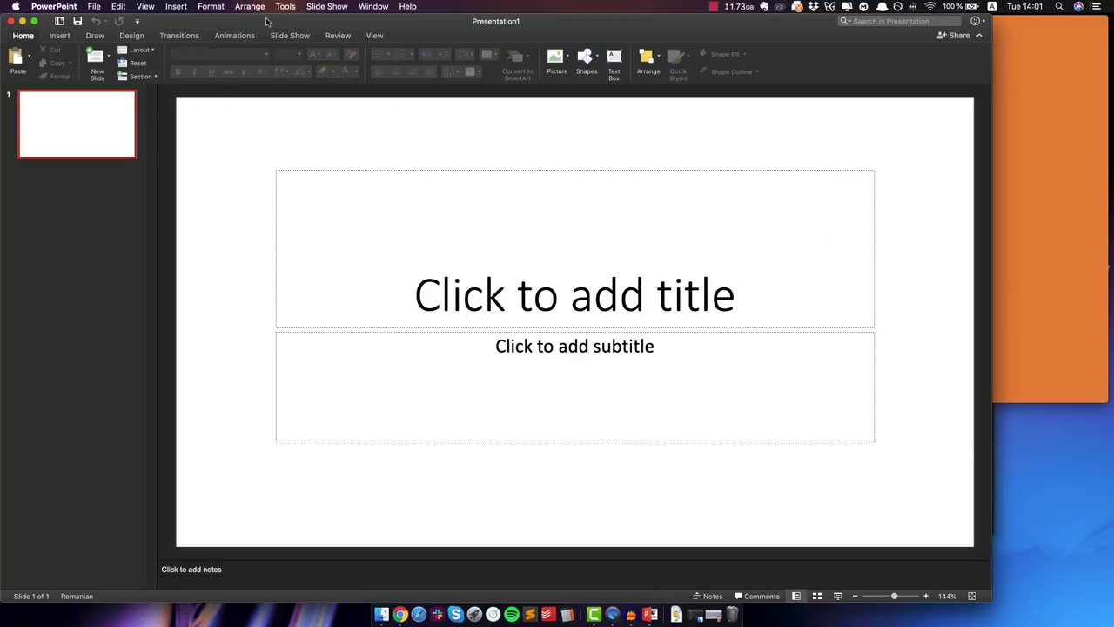
pyautogui.click(1032, 206)
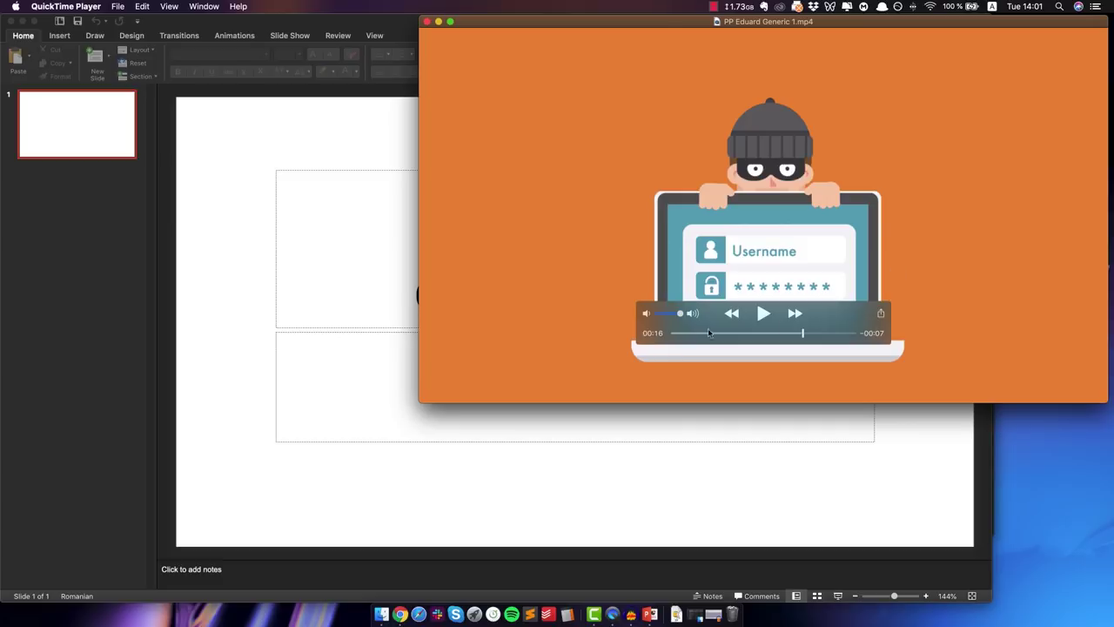
# Step: Play the sample video PP Eduard Generic 1.mp4 from its beginning in full screen, and return to the windowed view
pyautogui.click(731, 315)
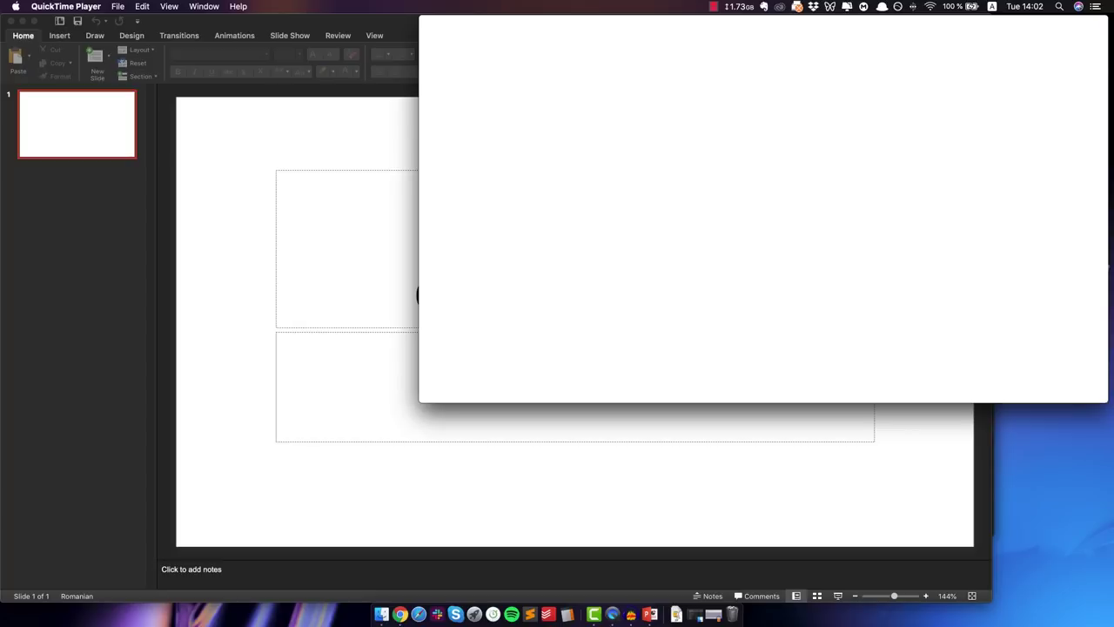
pyautogui.moveTo(671, 332)
pyautogui.mouseDown()
pyautogui.moveTo(826, 332)
pyautogui.moveTo(680, 334)
pyautogui.mouseUp()
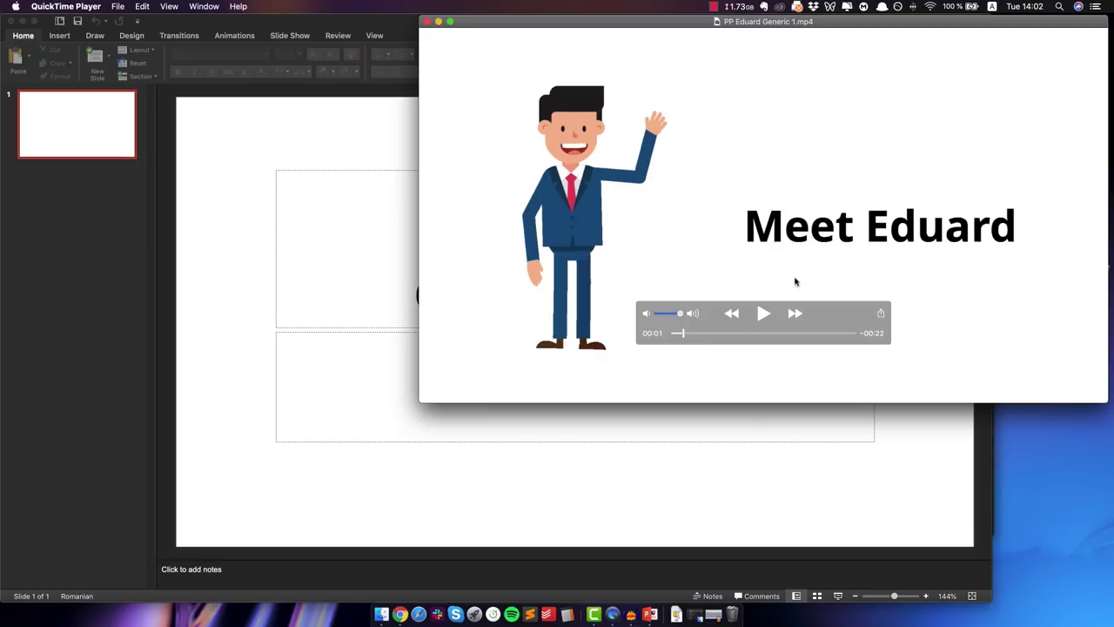
pyautogui.moveTo(705, 336); pyautogui.dragTo(630, 344)
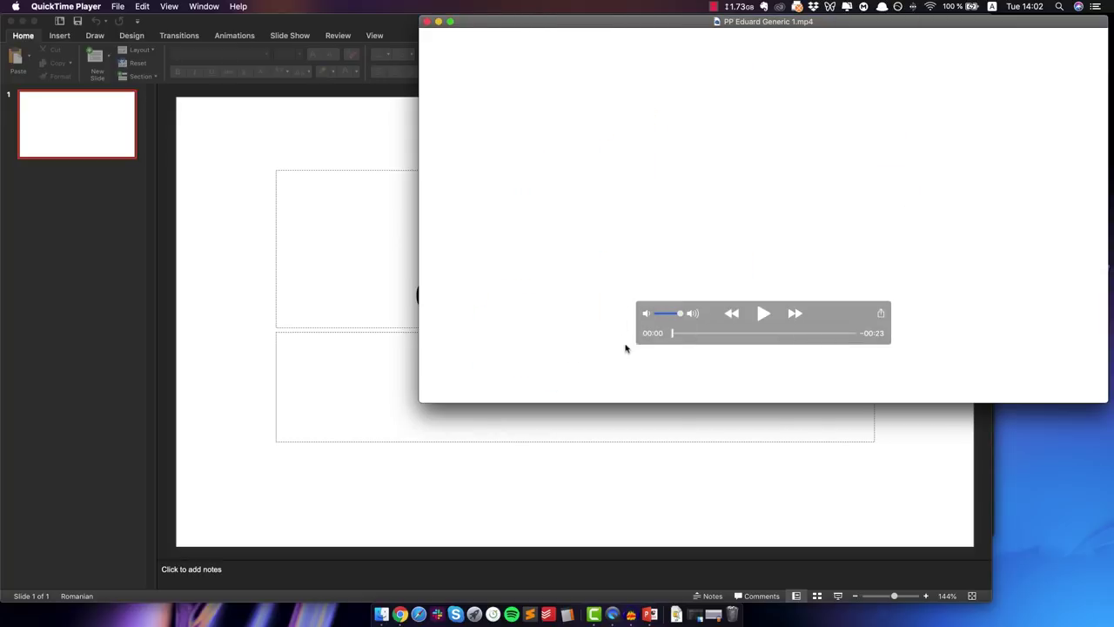
pyautogui.click(451, 22)
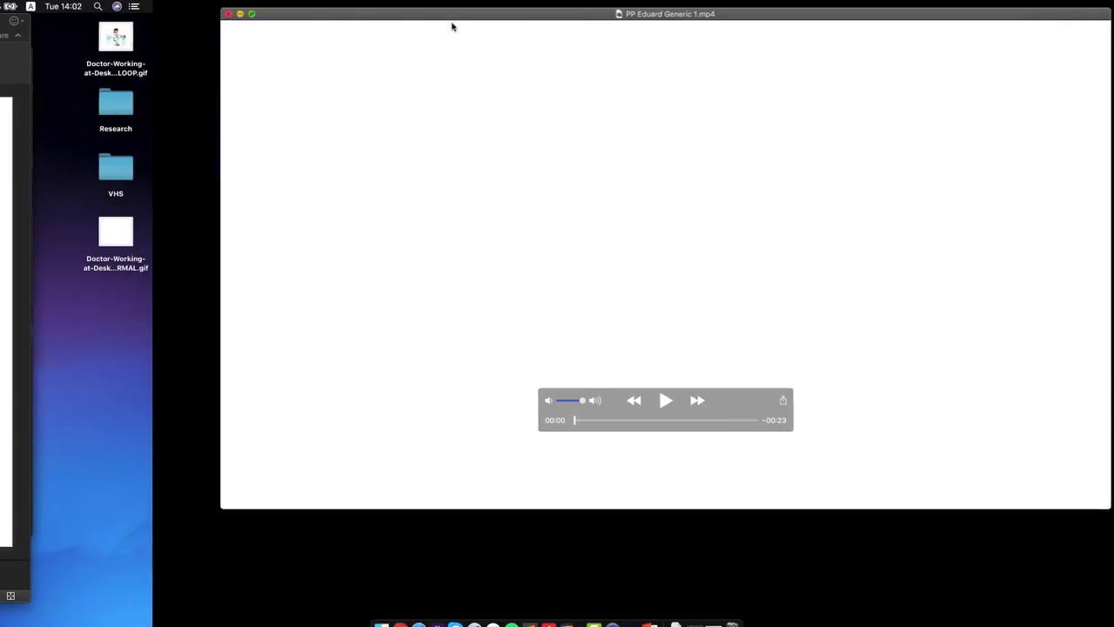
pyautogui.press('space')
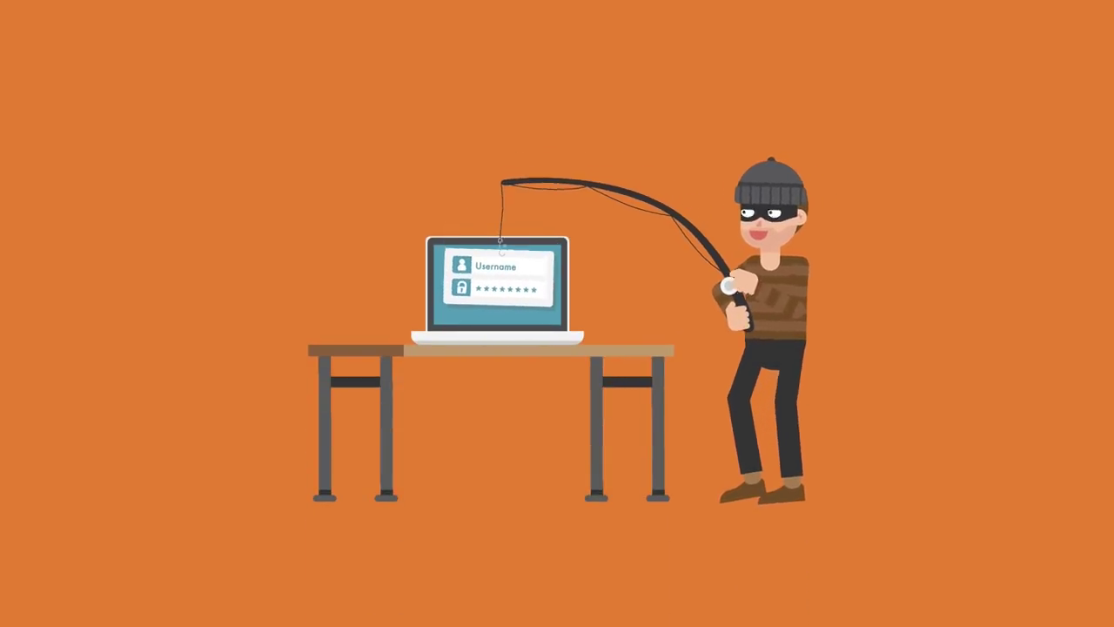
pyautogui.moveTo(843, 231)
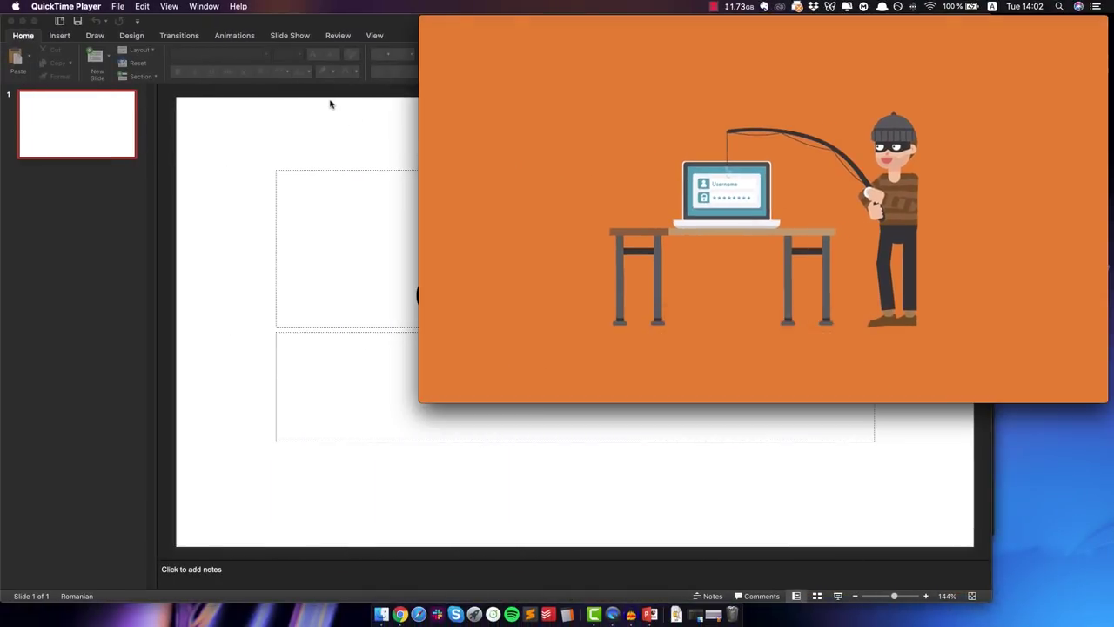
# Step: Switch to PowerPoint and add four new slides after the title slide
pyautogui.click(372, 20)
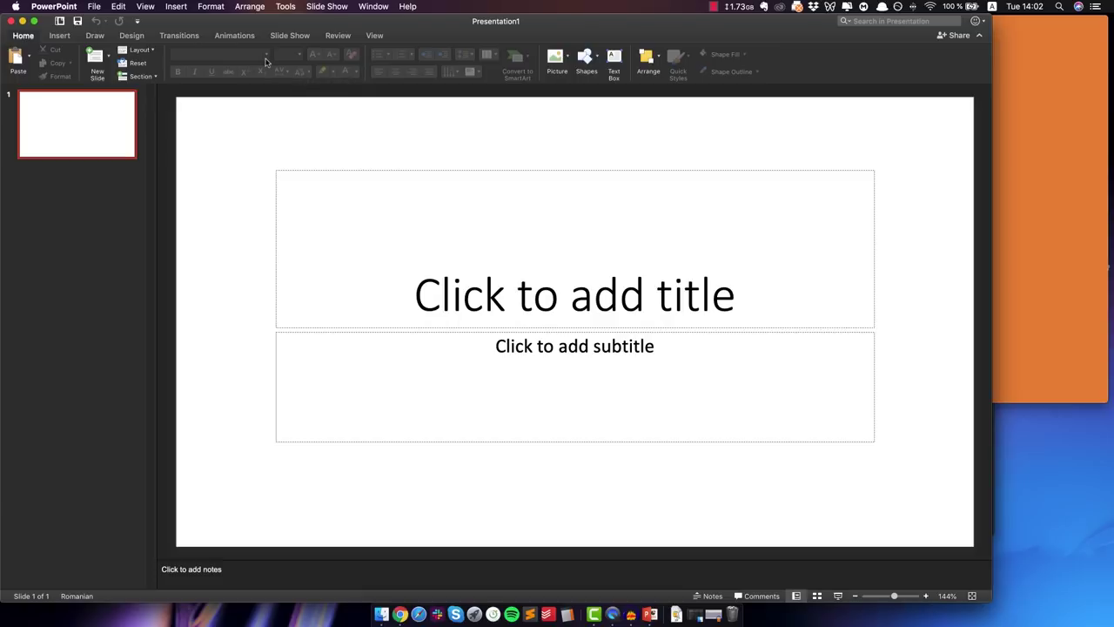
pyautogui.click(62, 223)
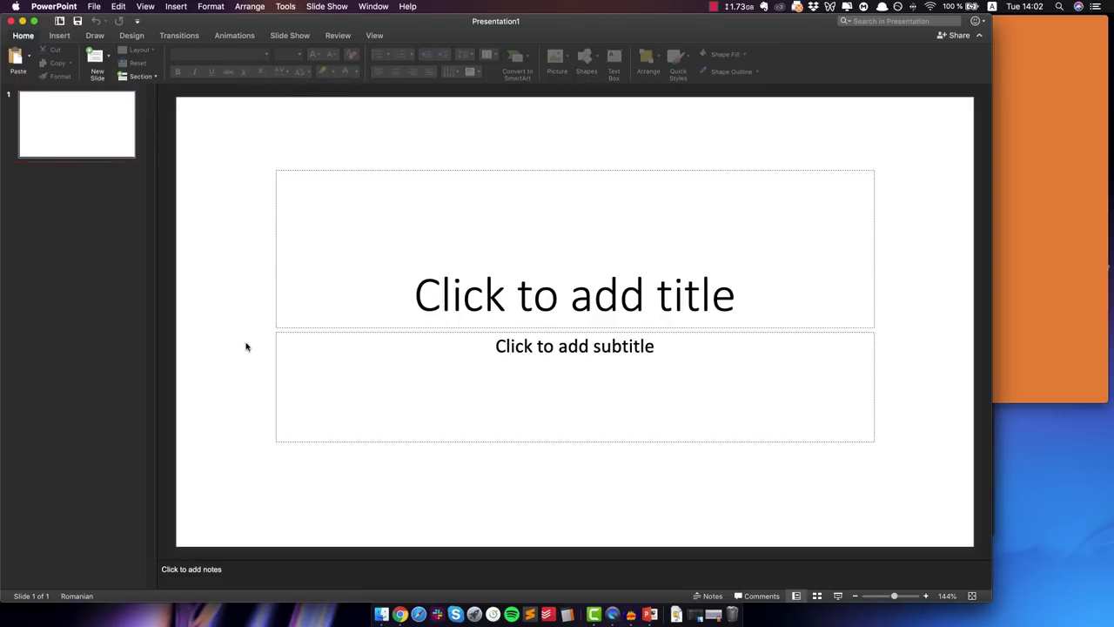
pyautogui.click(1017, 262)
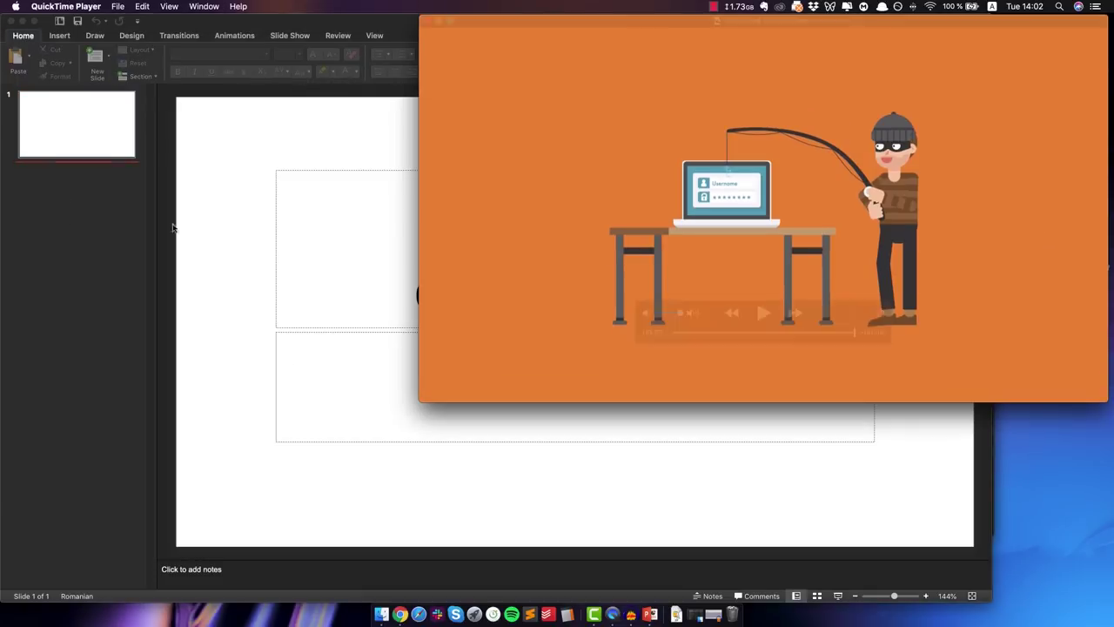
pyautogui.click(54, 223)
pyautogui.rightClick(54, 207)
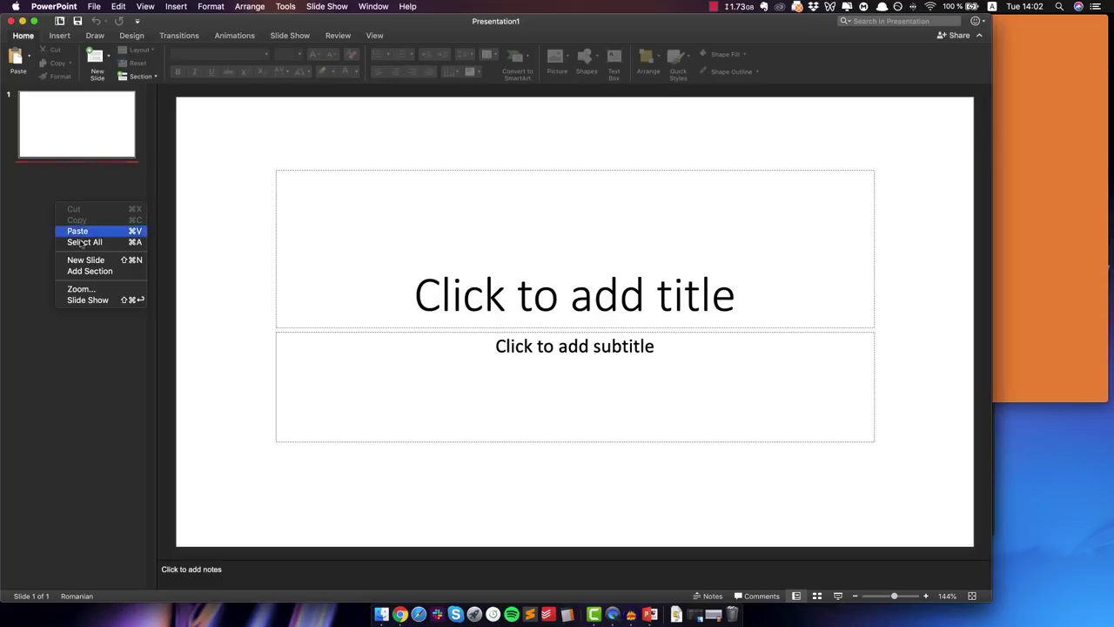
pyautogui.click(71, 260)
pyautogui.rightClick(72, 329)
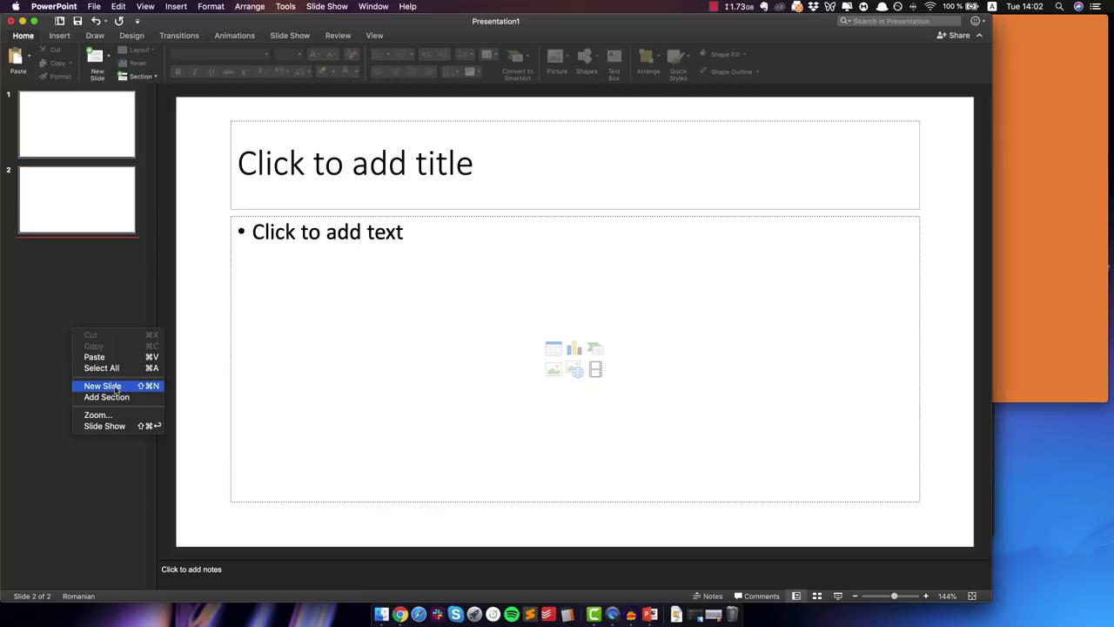
pyautogui.click(87, 386)
pyautogui.rightClick(45, 366)
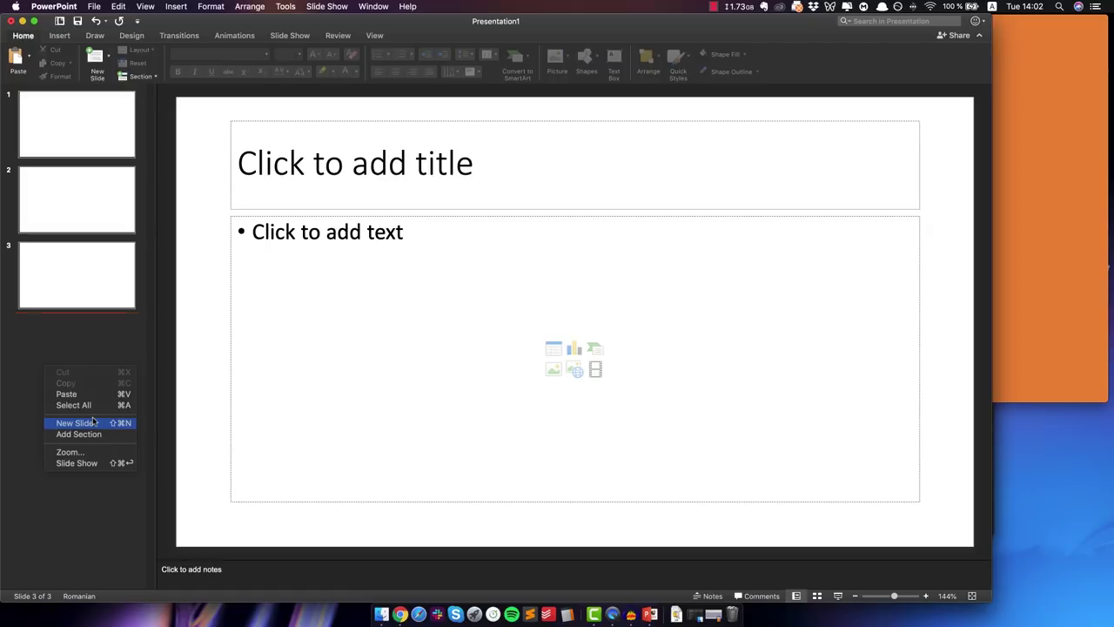
pyautogui.click(94, 422)
pyautogui.rightClick(64, 430)
pyautogui.click(100, 485)
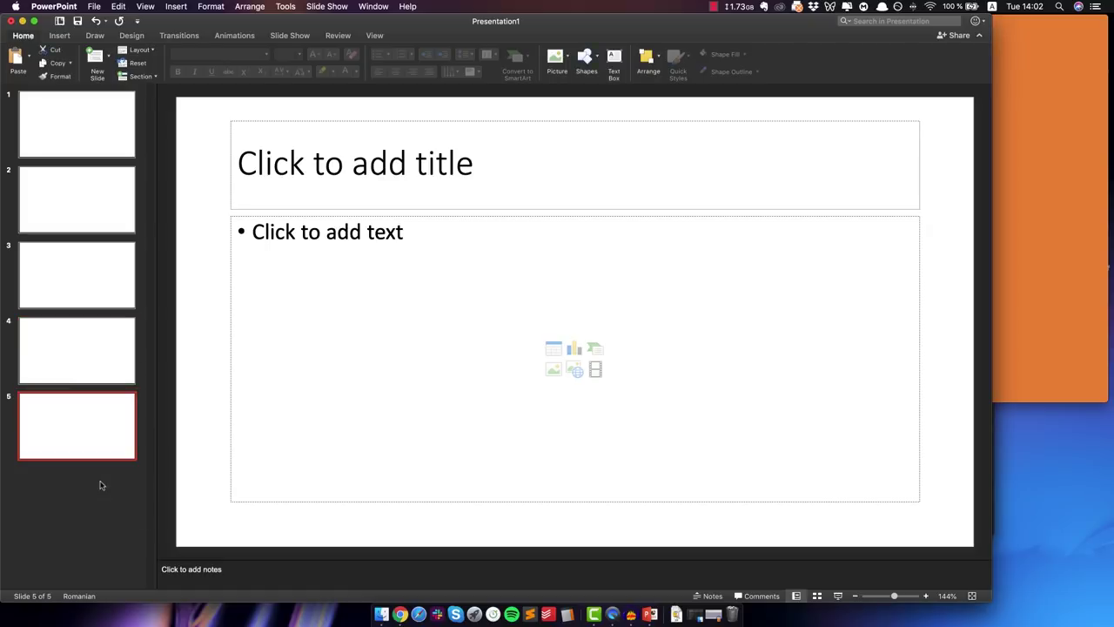
pyautogui.click(40, 277)
pyautogui.click(54, 214)
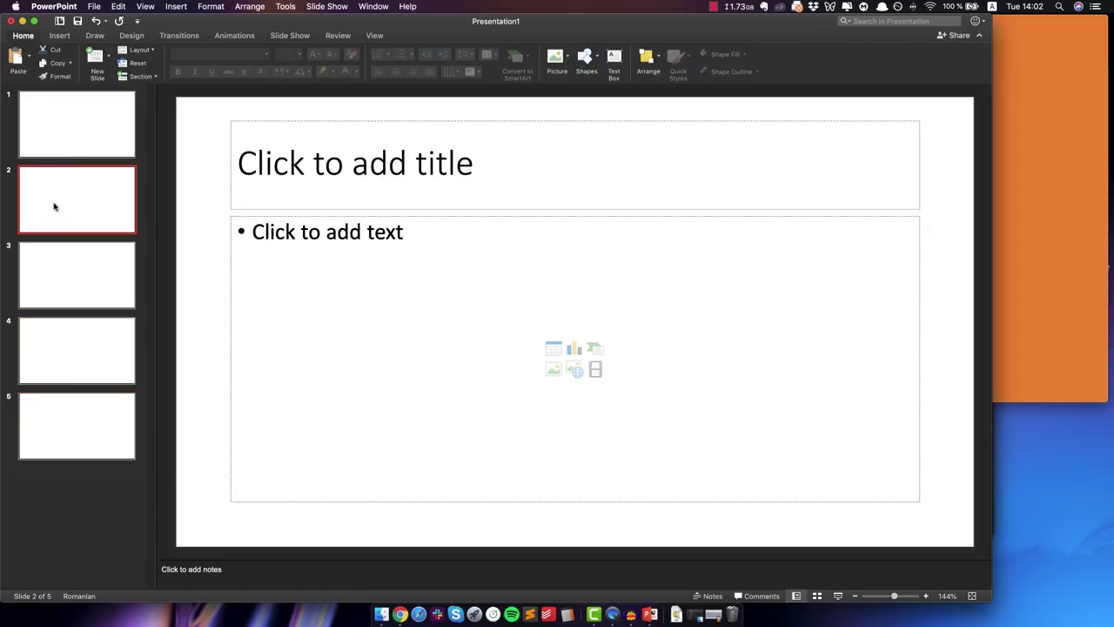
pyautogui.click(81, 124)
pyautogui.click(77, 210)
# Step: Preview John---Waving-His-Hand.gif from the GIFs folder in Google Chrome, and close the preview
pyautogui.click(383, 615)
pyautogui.click(418, 298)
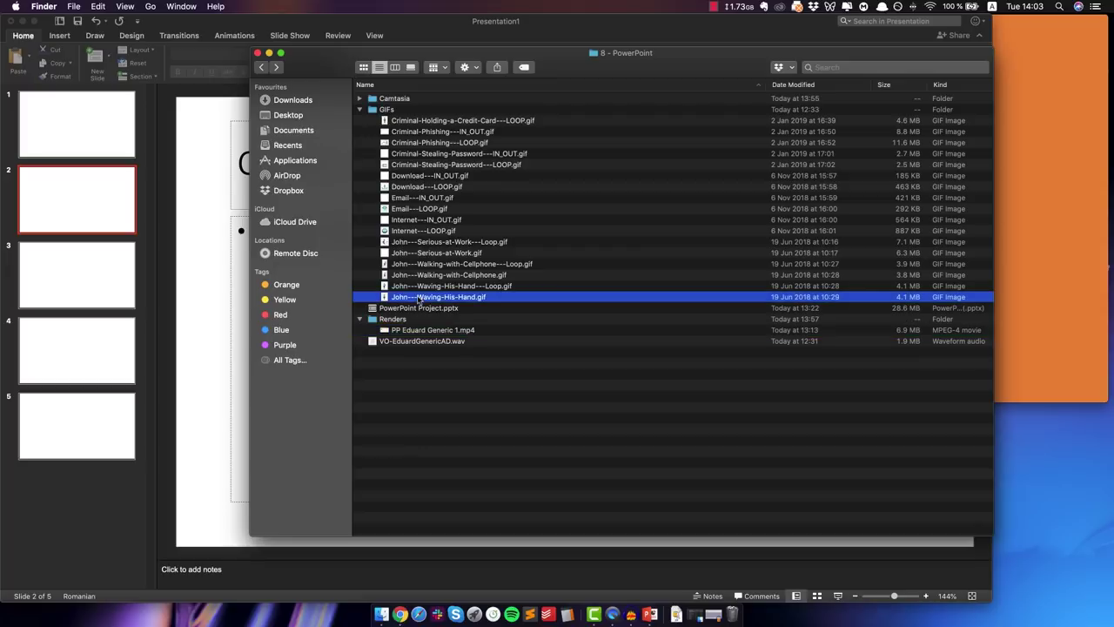
pyautogui.rightClick(418, 298)
pyautogui.moveTo(520, 318)
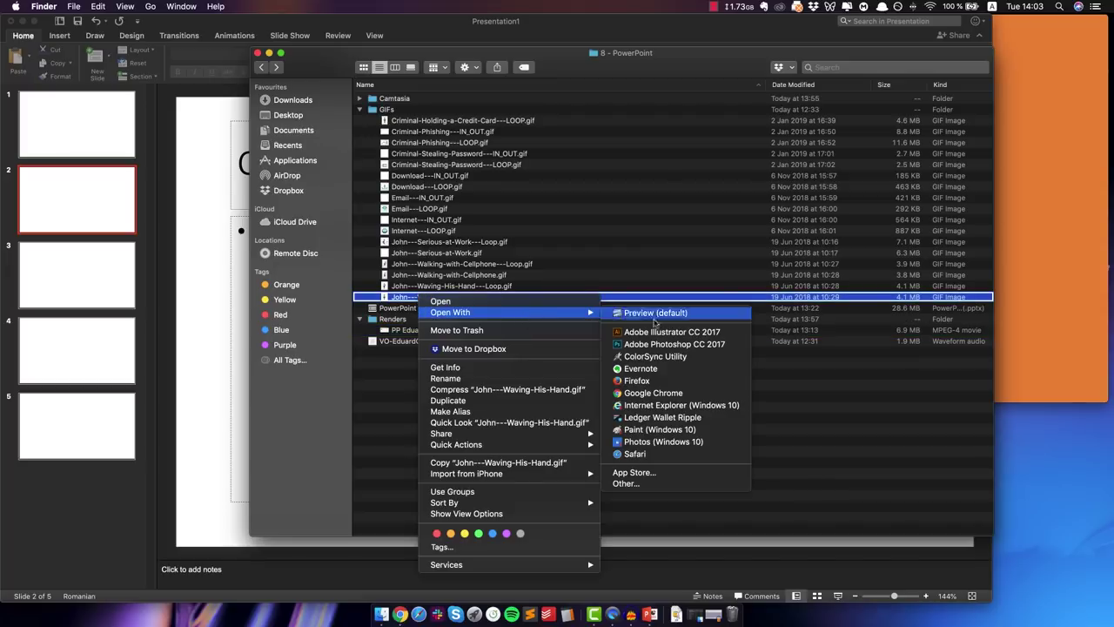
pyautogui.click(678, 394)
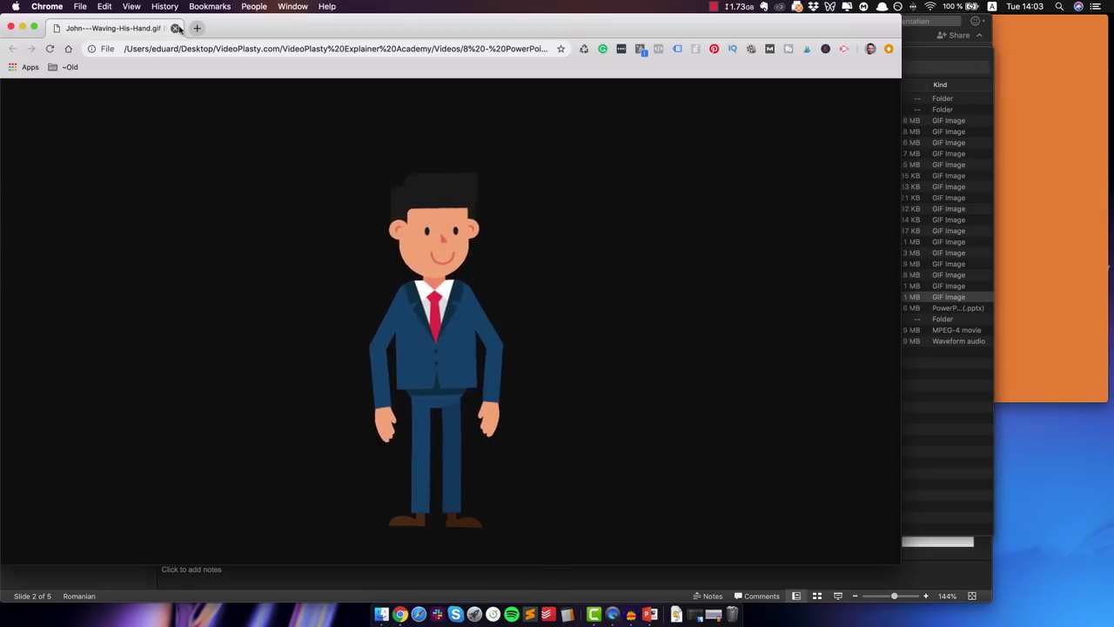
pyautogui.moveTo(463, 308); pyautogui.dragTo(522, 187)
pyautogui.click(22, 27)
pyautogui.click(209, 31)
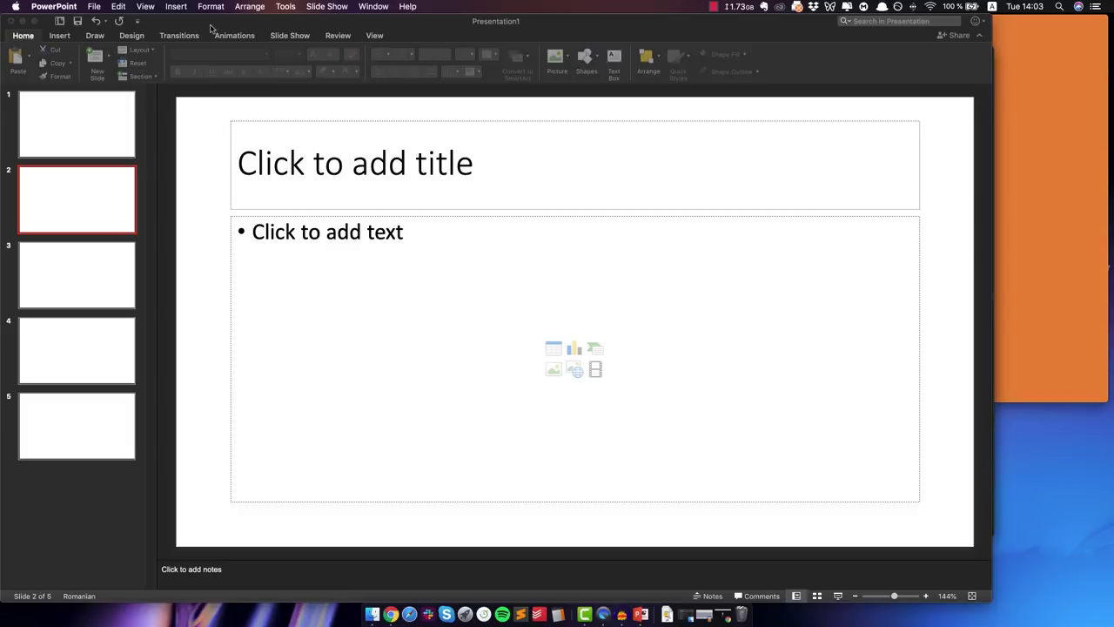
# Step: Insert John---Waving-His-Hand.gif from the GIFs folder in Finder onto slide 1 and place the character in the slide's left half
pyautogui.click(95, 140)
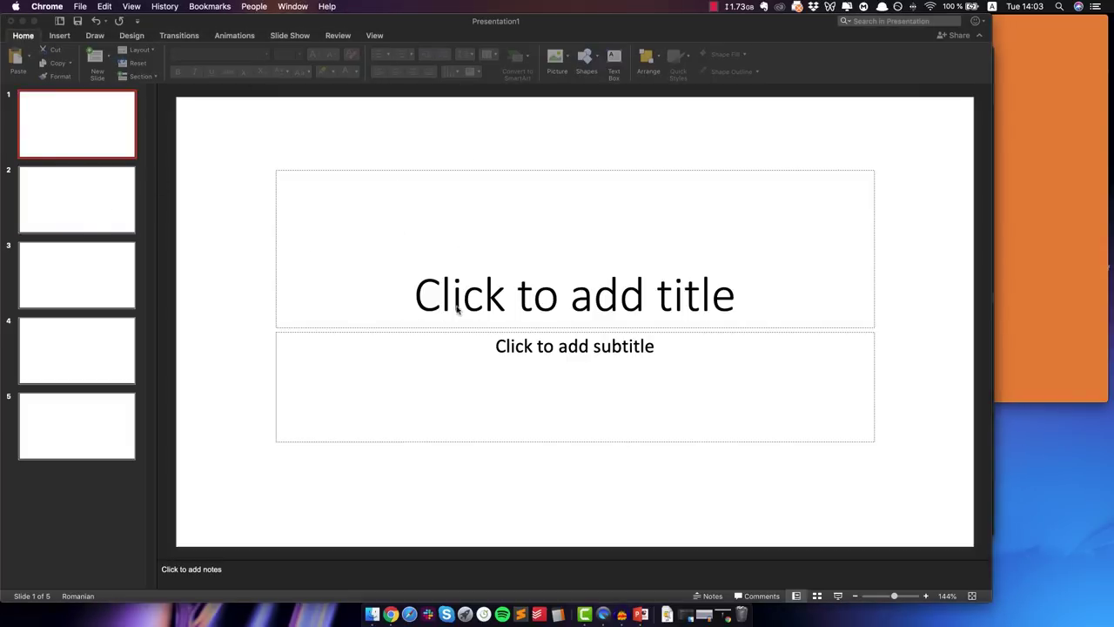
pyautogui.click(643, 615)
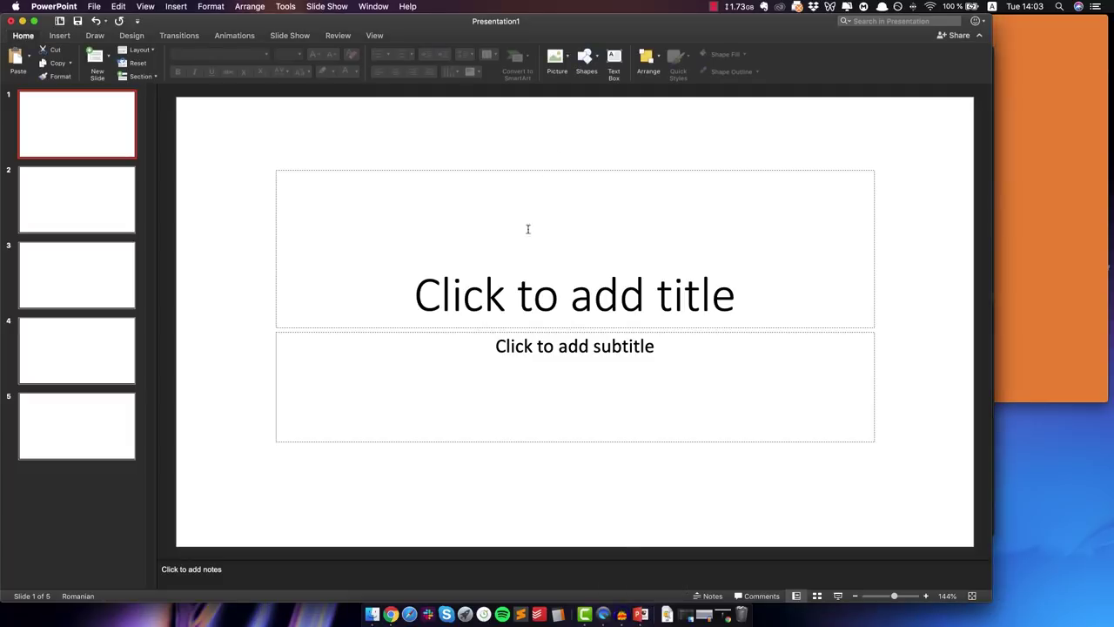
pyautogui.click(372, 615)
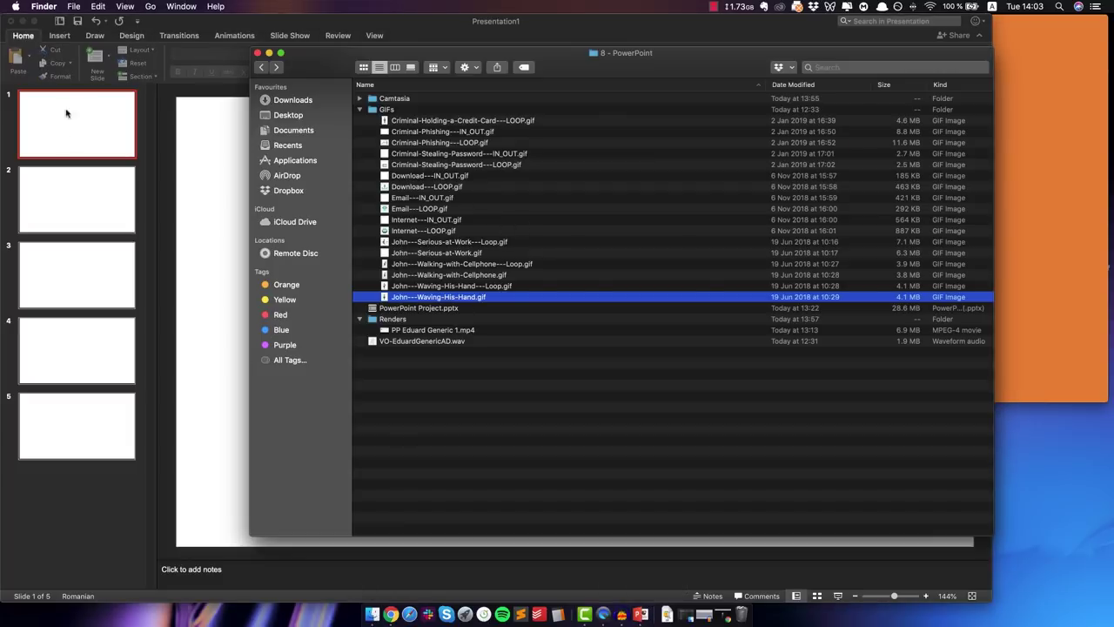
pyautogui.click(72, 107)
pyautogui.press('super+Tab')
pyautogui.click(468, 288)
pyautogui.moveTo(483, 297); pyautogui.dragTo(364, 313)
pyautogui.press('super+Tab')
pyautogui.moveTo(311, 180); pyautogui.dragTo(306, 267)
# Step: Enter "Meet Eduard" as the title of slide 1 and move the title box to the right of the waving character
pyautogui.click(679, 291)
pyautogui.write('Meet Eduard')
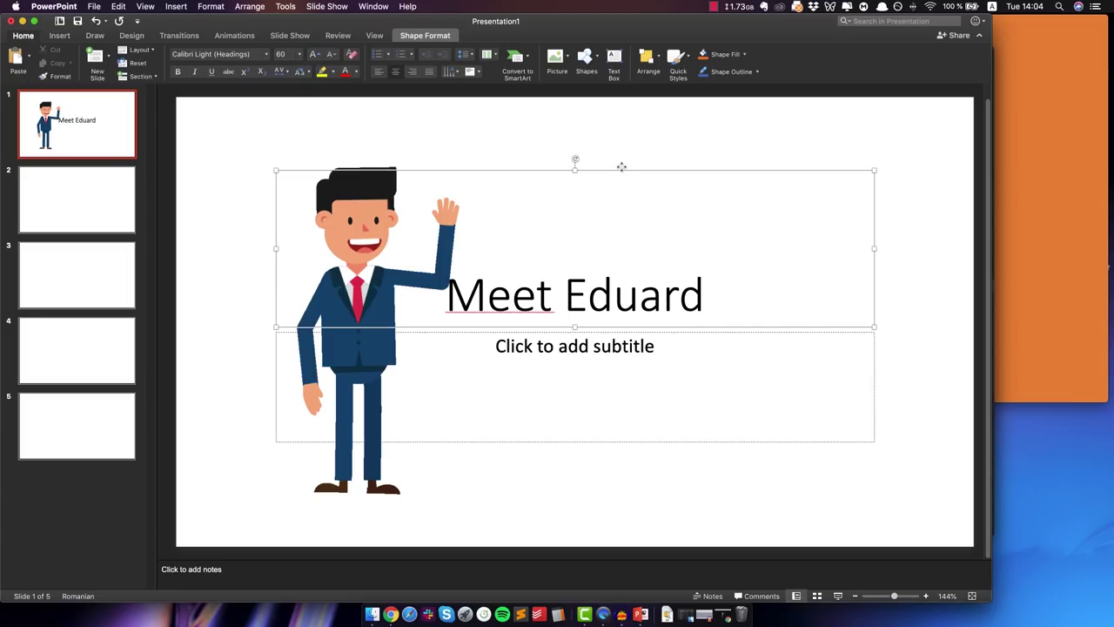
pyautogui.moveTo(622, 166); pyautogui.dragTo(763, 191)
# Step: Delete the empty subtitle placeholder from slide 1
pyautogui.click(821, 331)
pyautogui.click(816, 333)
pyautogui.press('Delete')
# Step: Set the "Meet Eduard" title on slide 1 in Open Sans and shift its box slightly closer to the character
pyautogui.click(728, 317)
pyautogui.moveTo(853, 317); pyautogui.dragTo(615, 315)
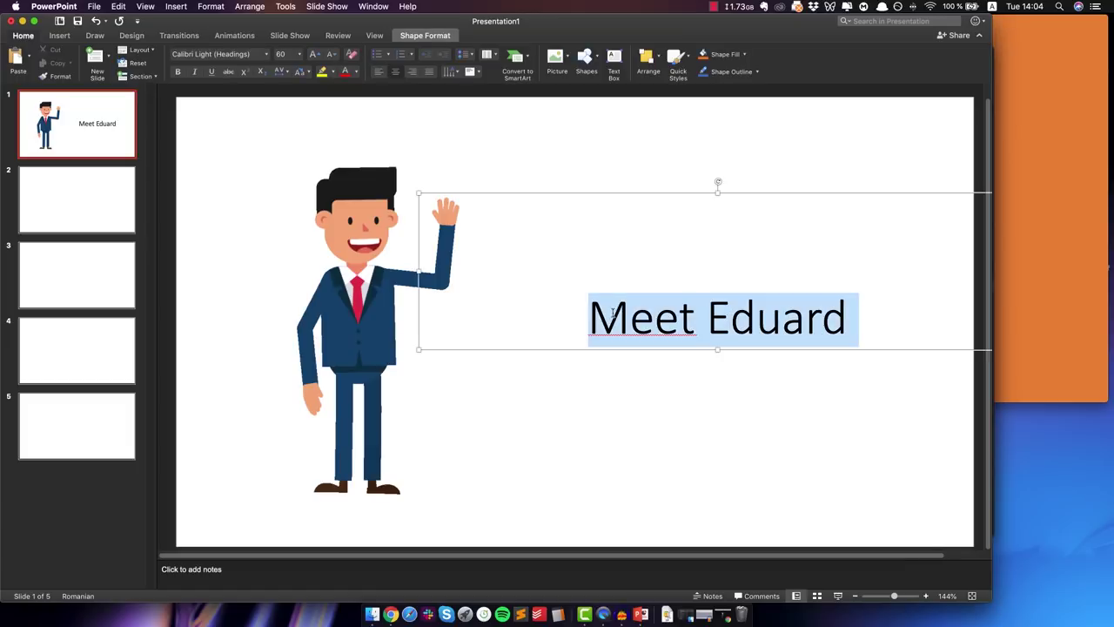
pyautogui.click(211, 54)
pyautogui.write('Open Sans')
pyautogui.press('Return')
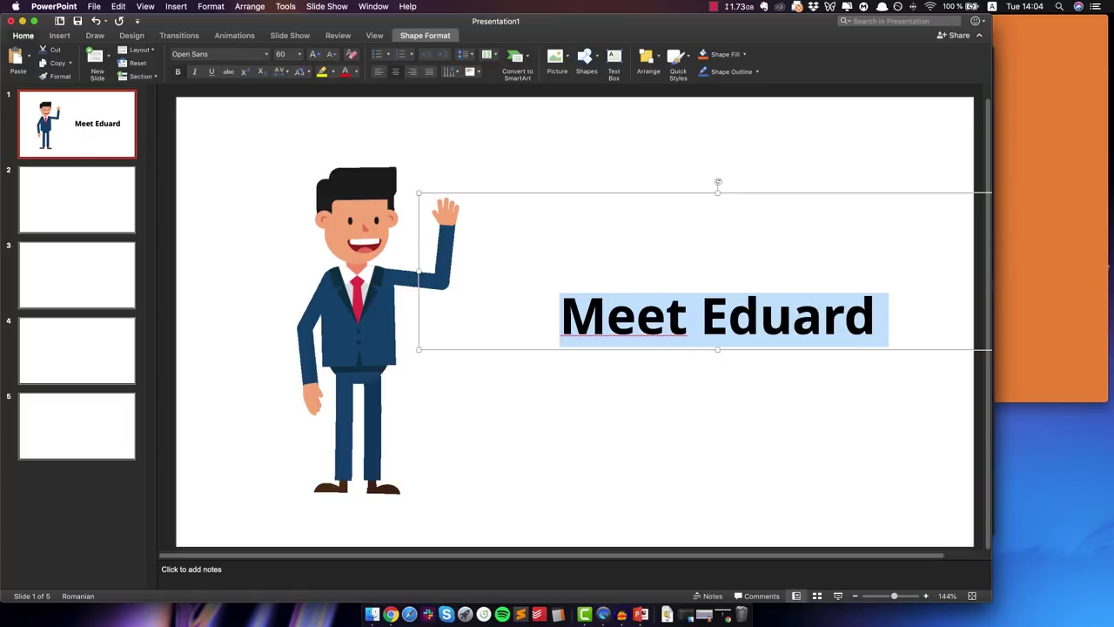
pyautogui.click(557, 423)
pyautogui.click(667, 315)
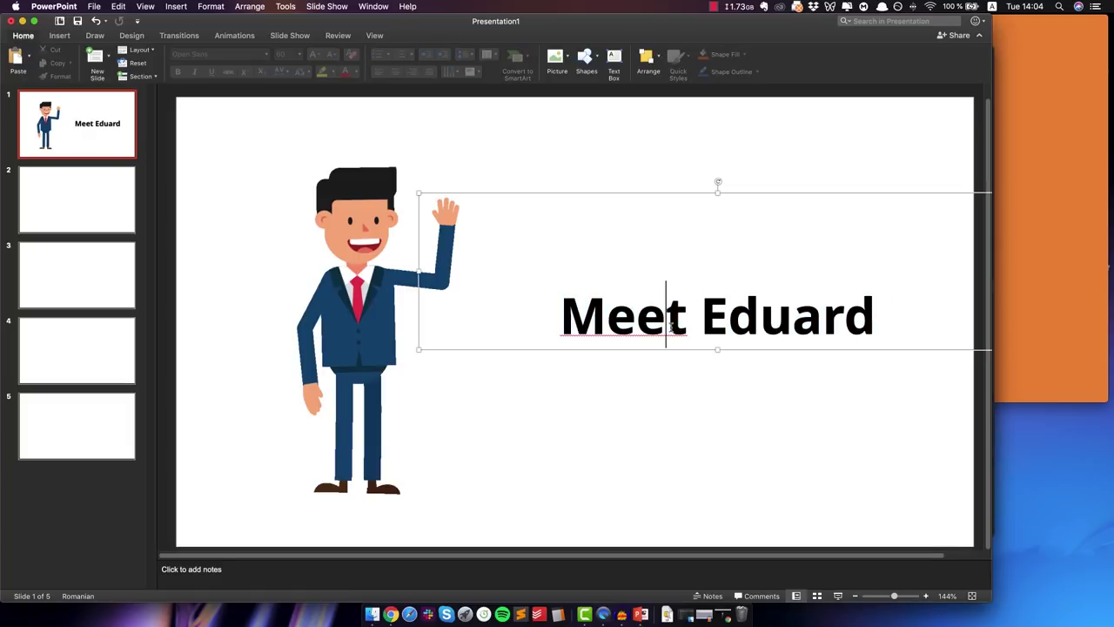
pyautogui.moveTo(665, 188); pyautogui.dragTo(657, 211)
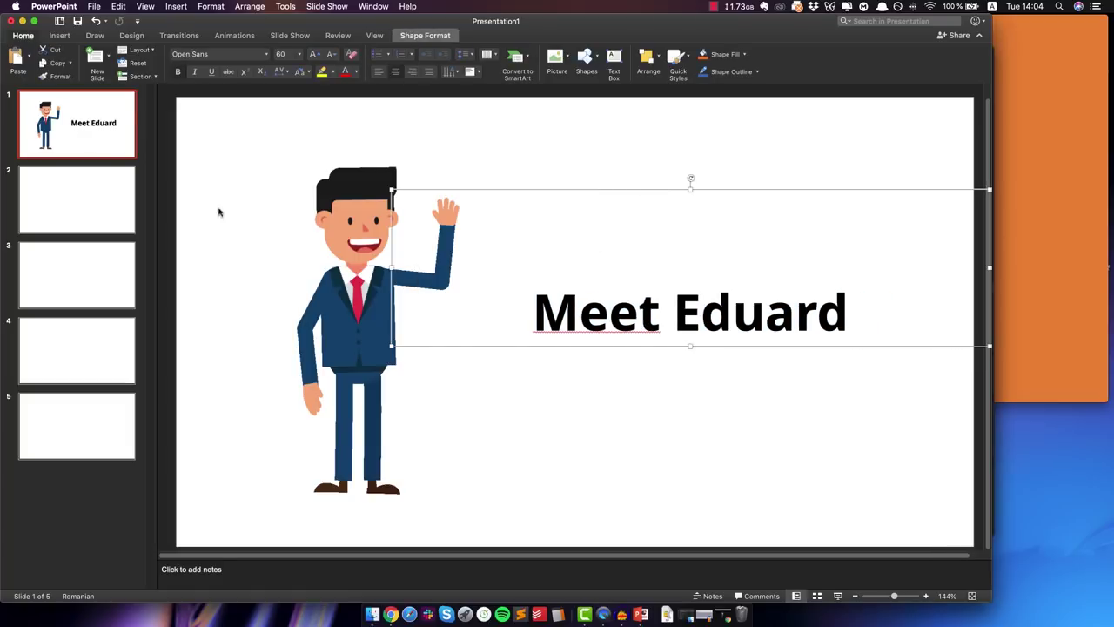
# Step: Insert John---Serious-at-Work---Loop.gif from the GIFs folder in Finder onto slide 2 and enlarge it to about 19.8 by 18.8 cm
pyautogui.click(55, 208)
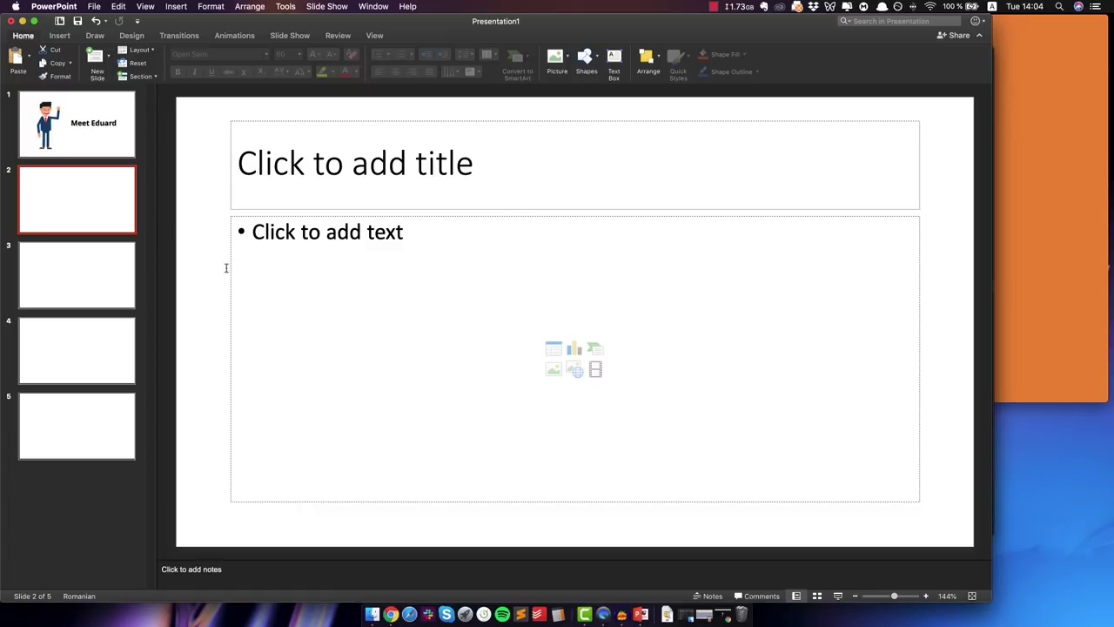
pyautogui.click(372, 615)
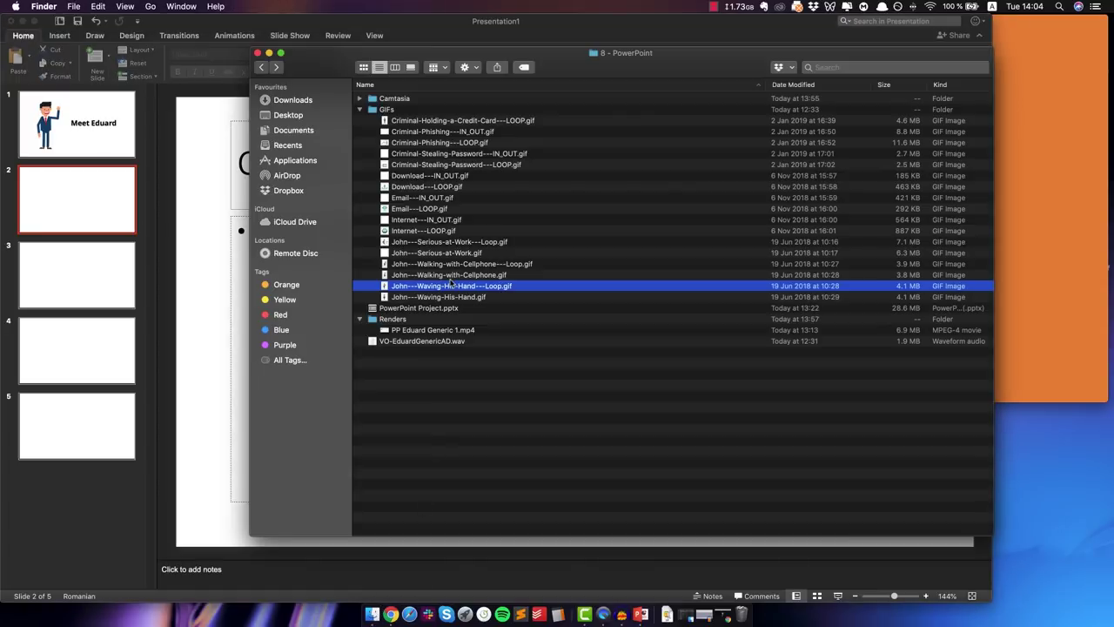
pyautogui.click(452, 254)
pyautogui.click(438, 242)
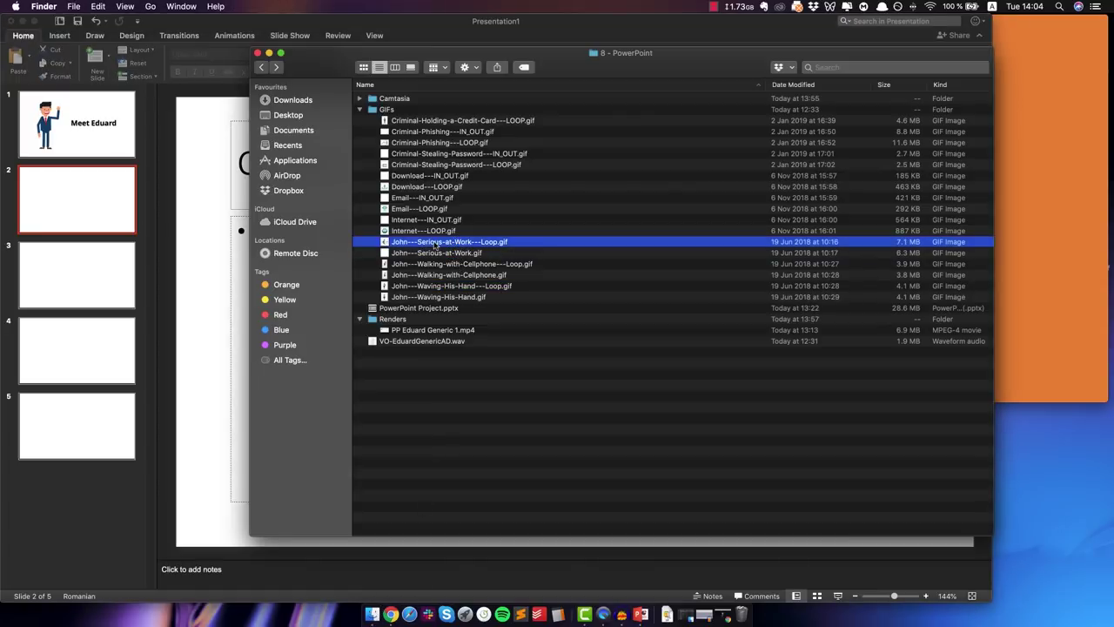
pyautogui.moveTo(435, 246); pyautogui.dragTo(547, 311)
pyautogui.press('super+Tab')
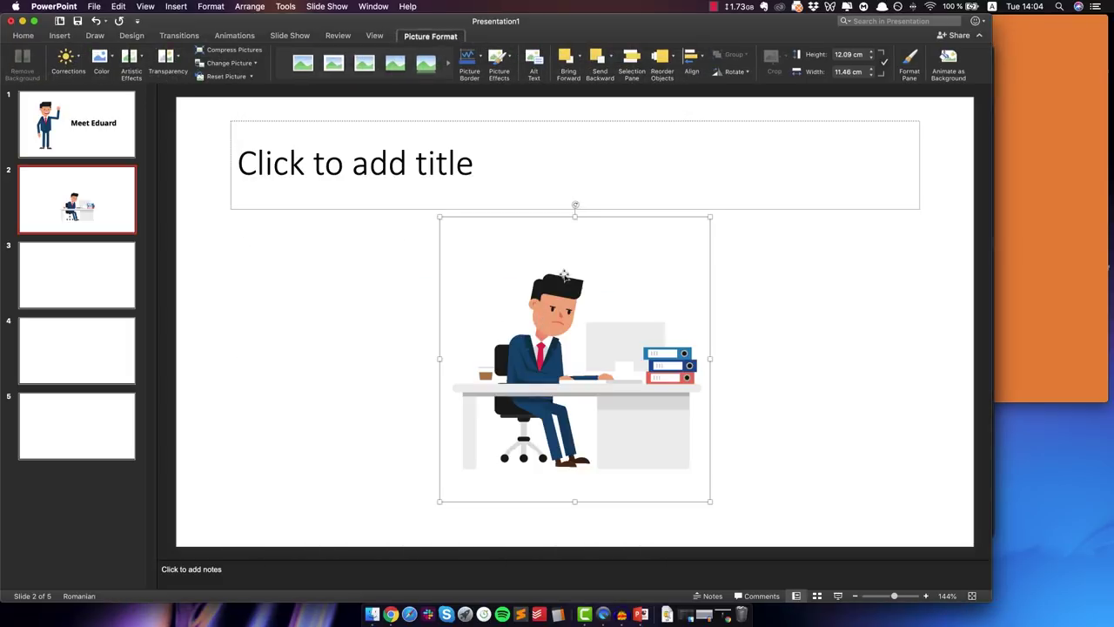
pyautogui.moveTo(437, 217); pyautogui.dragTo(304, 131)
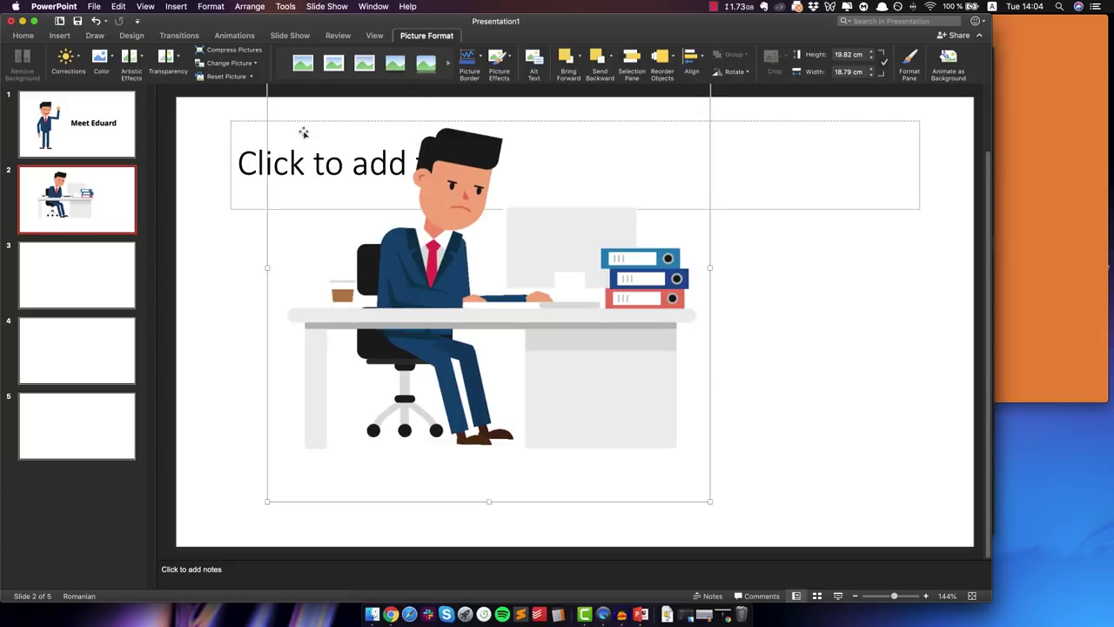
# Step: Delete the empty title placeholder from slide 2 and move the desk character to the slide's centre
pyautogui.click(243, 124)
pyautogui.press('Escape')
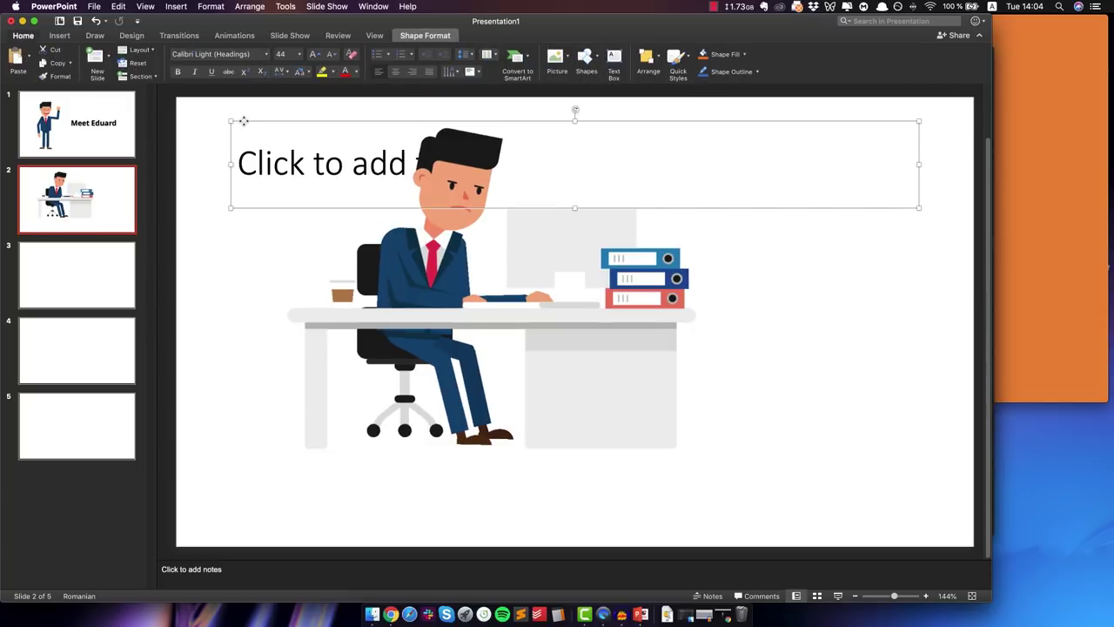
pyautogui.press('Delete')
pyautogui.click(427, 306)
pyautogui.moveTo(427, 307); pyautogui.dragTo(502, 317)
# Step: Delete the empty title and content placeholders from slide 3
pyautogui.click(86, 265)
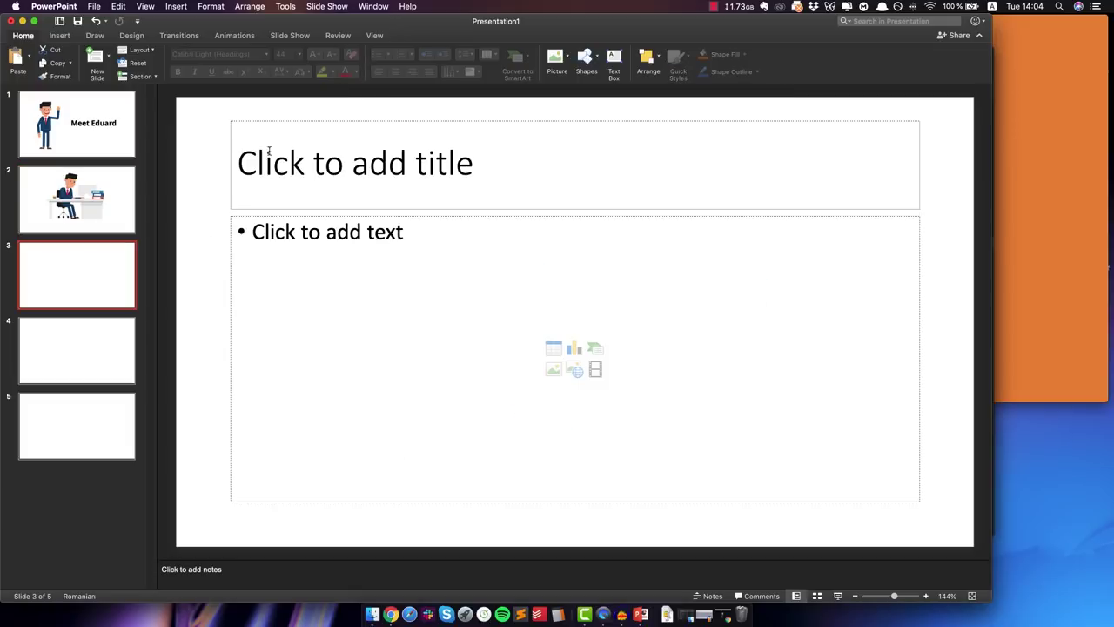
pyautogui.click(285, 122)
pyautogui.press('Delete')
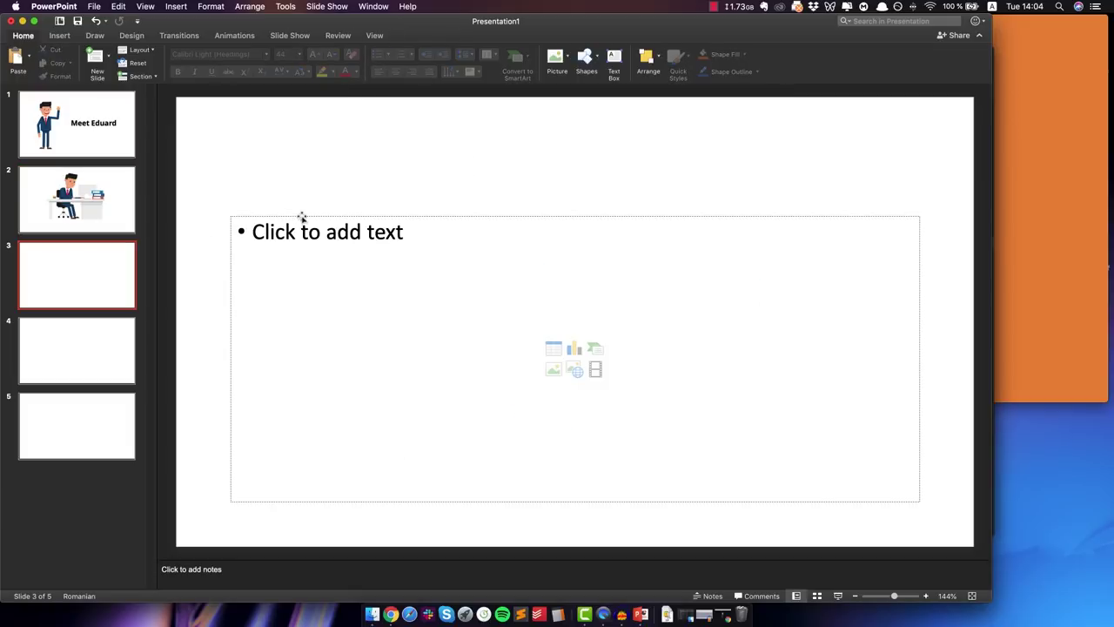
pyautogui.click(301, 217)
pyautogui.press('Delete')
# Step: Insert Internet---LOOP.gif from Finder onto slide 3, shrink it to about 6.3 cm square and place it in the slide's left third
pyautogui.click(372, 614)
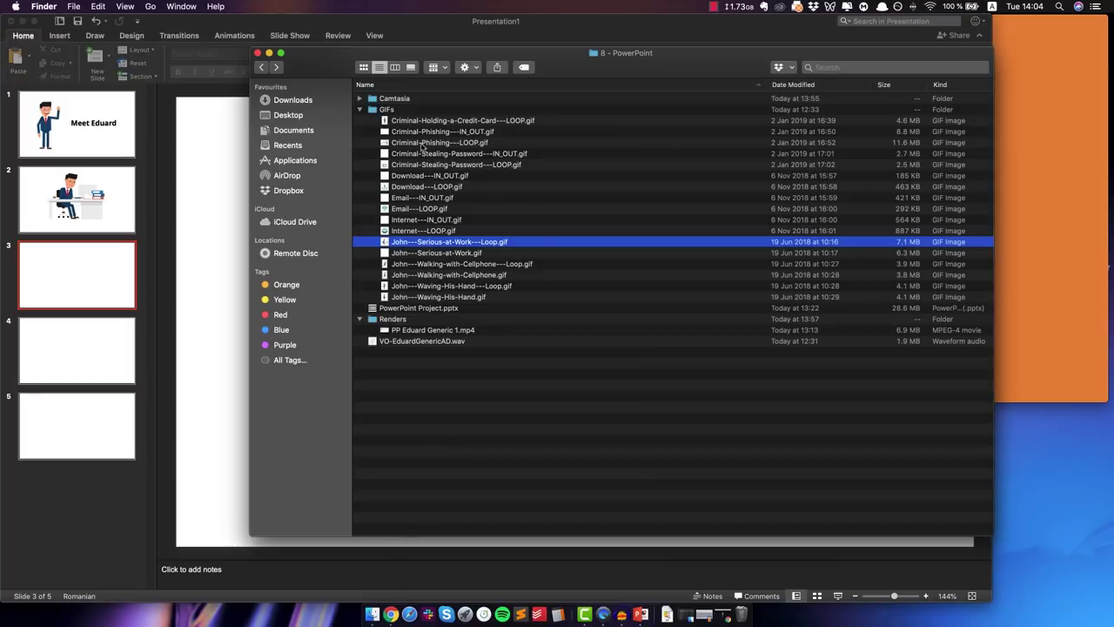
pyautogui.click(412, 233)
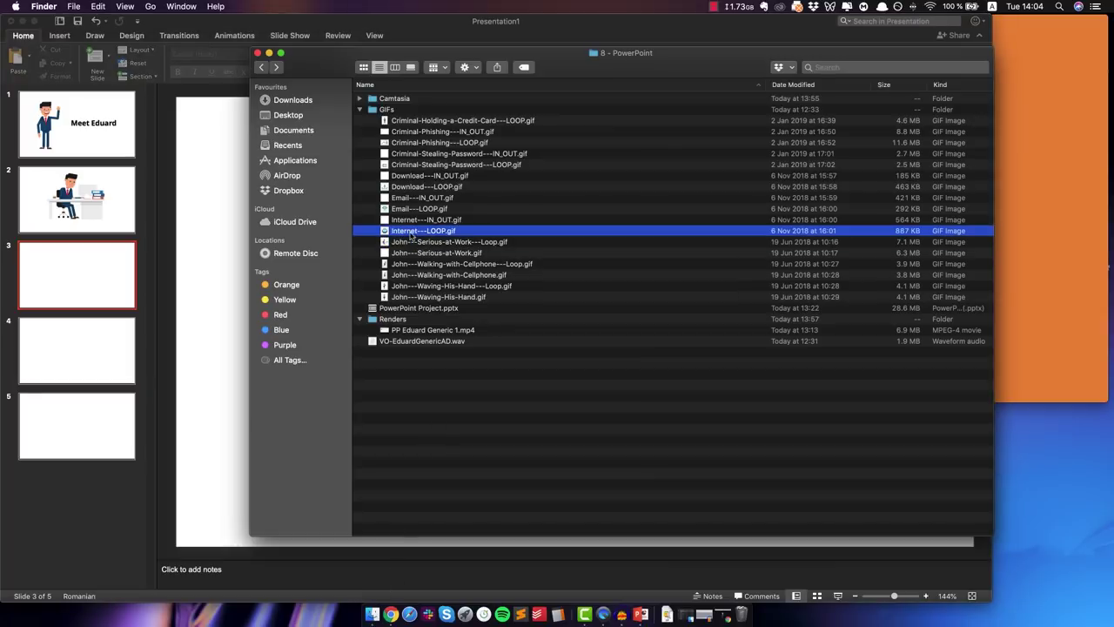
pyautogui.moveTo(413, 233); pyautogui.dragTo(758, 145)
pyautogui.moveTo(796, 98); pyautogui.dragTo(487, 374)
pyautogui.moveTo(490, 442); pyautogui.dragTo(406, 280)
pyautogui.moveTo(443, 201); pyautogui.dragTo(353, 275)
# Step: Insert Email---LOOP.gif from Finder onto slide 3 and place the envelope in the middle, level with the globe
pyautogui.press('super+Tab')
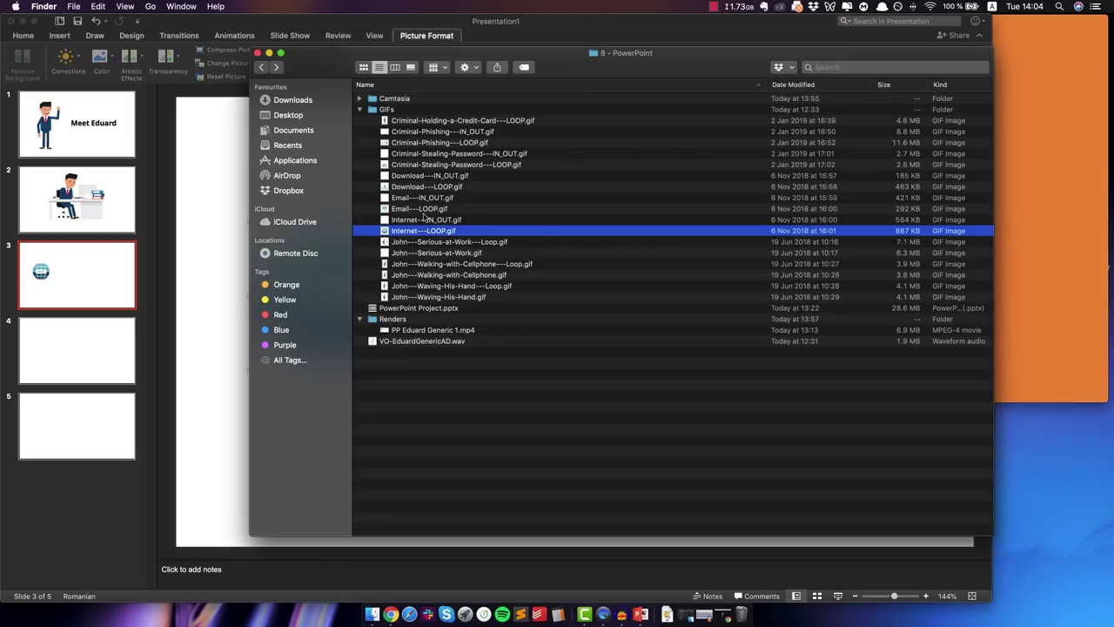
pyautogui.moveTo(422, 211); pyautogui.dragTo(498, 379)
pyautogui.moveTo(449, 425); pyautogui.dragTo(566, 294)
# Step: Insert Download---LOOP.gif from Finder onto slide 3, shrink it to about 6.3 cm square and place it beside the envelope
pyautogui.press('super+Tab')
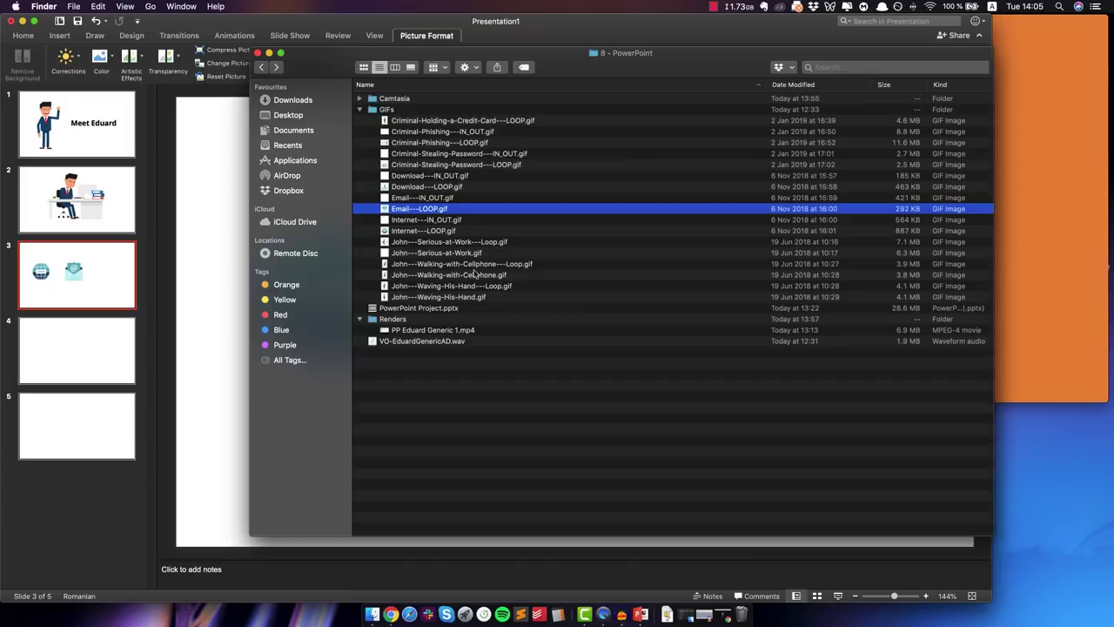
pyautogui.click(426, 169)
pyautogui.moveTo(407, 187); pyautogui.dragTo(811, 311)
pyautogui.press('super+Tab')
pyautogui.moveTo(781, 259); pyautogui.dragTo(731, 131)
pyautogui.moveTo(799, 98); pyautogui.dragTo(498, 399)
pyautogui.moveTo(437, 463); pyautogui.dragTo(693, 299)
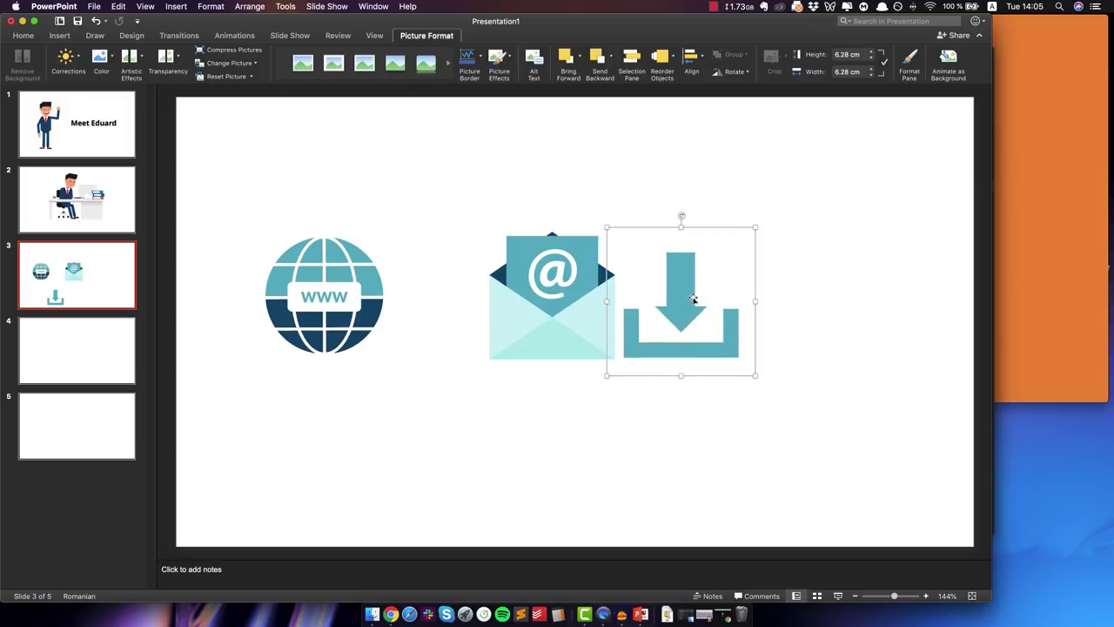
# Step: Enlarge the download icon slightly, move it into slide 3's right third, and shift the globe slightly up to even out the row
pyautogui.moveTo(756, 226); pyautogui.dragTo(769, 215)
pyautogui.moveTo(701, 325); pyautogui.dragTo(816, 328)
pyautogui.moveTo(337, 331)
pyautogui.mouseDown()
pyautogui.moveTo(409, 341)
pyautogui.moveTo(346, 323)
pyautogui.mouseUp()
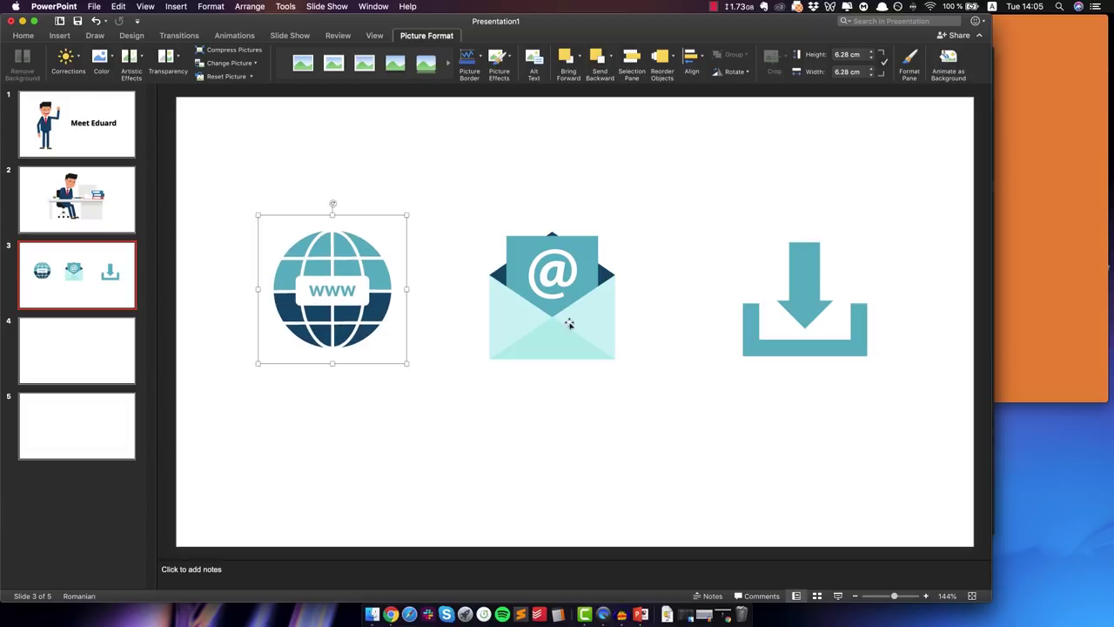
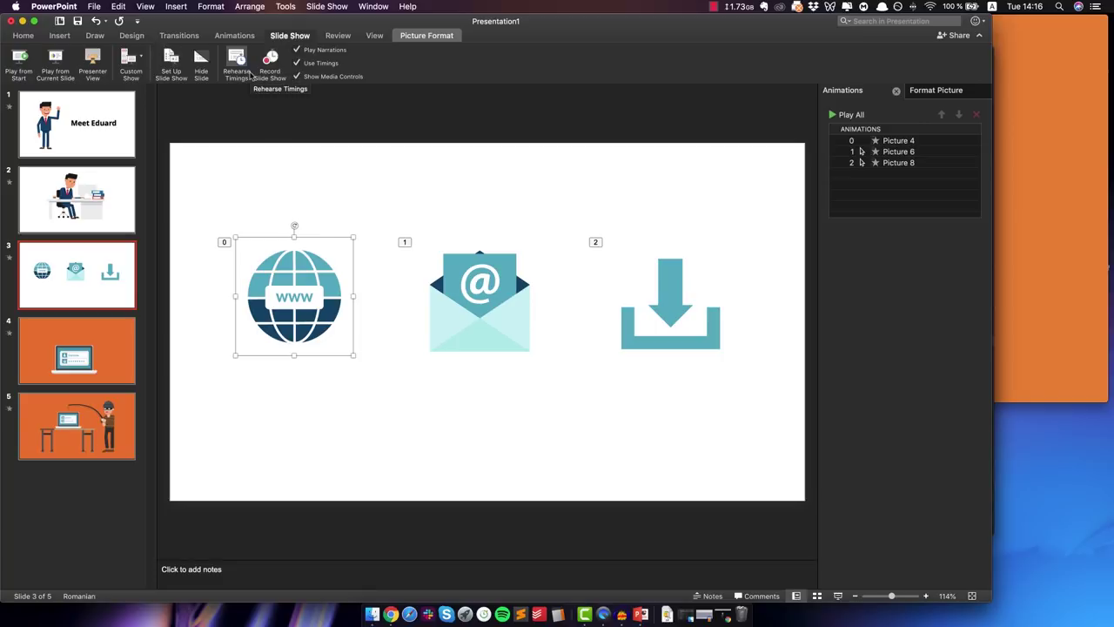
# Step: Rehearse the timings of all five slides, advancing through the slides and icon animations, and save the new slide timings
pyautogui.click(249, 75)
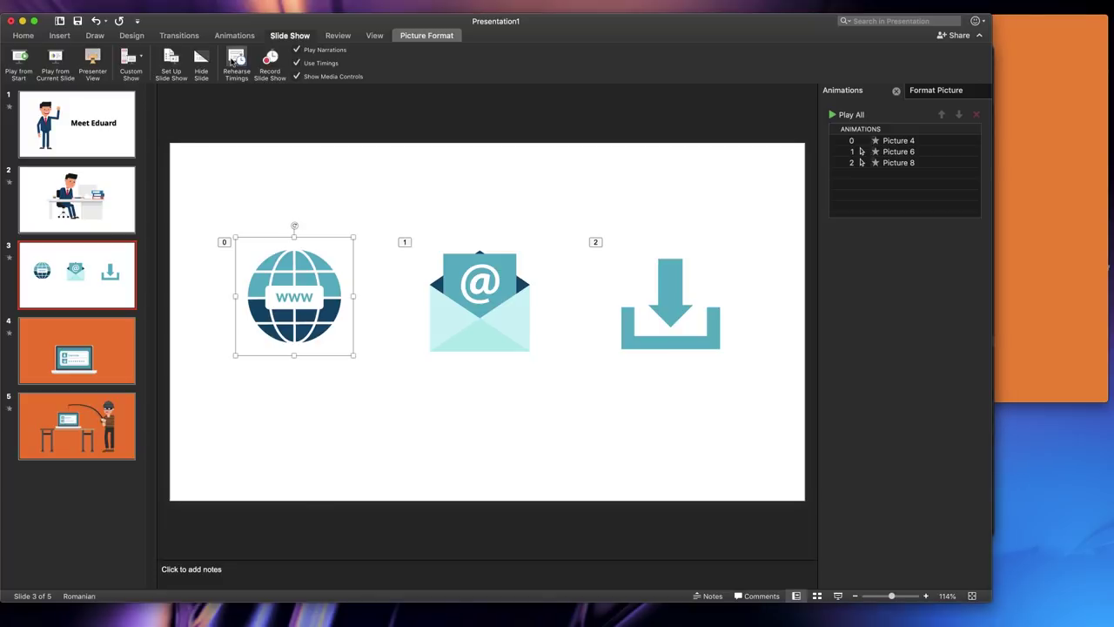
pyautogui.click(234, 61)
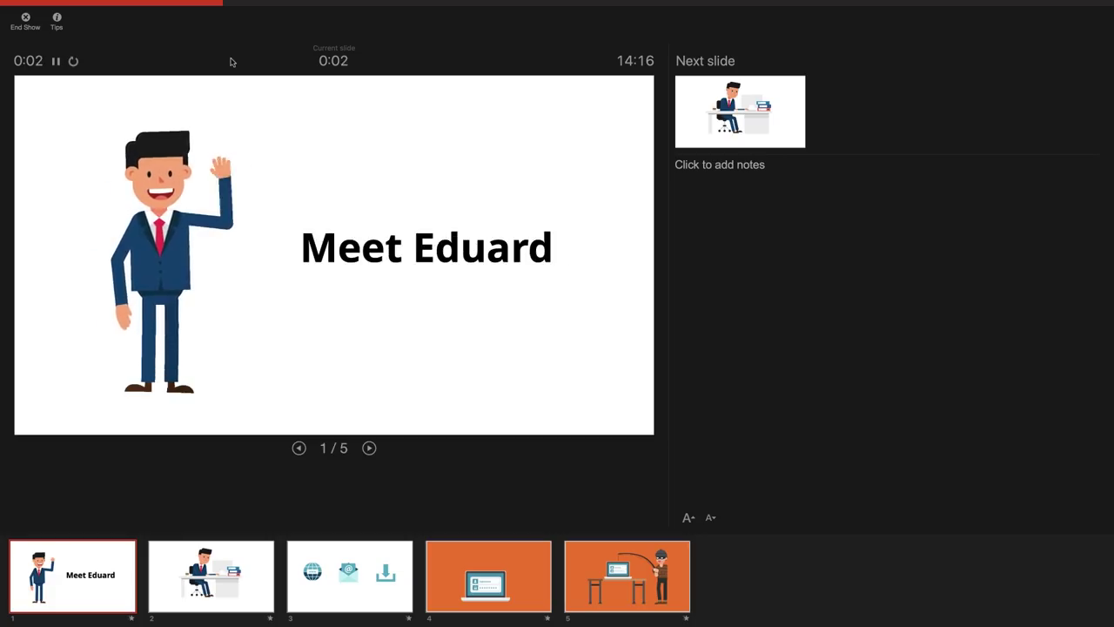
pyautogui.press('Right')
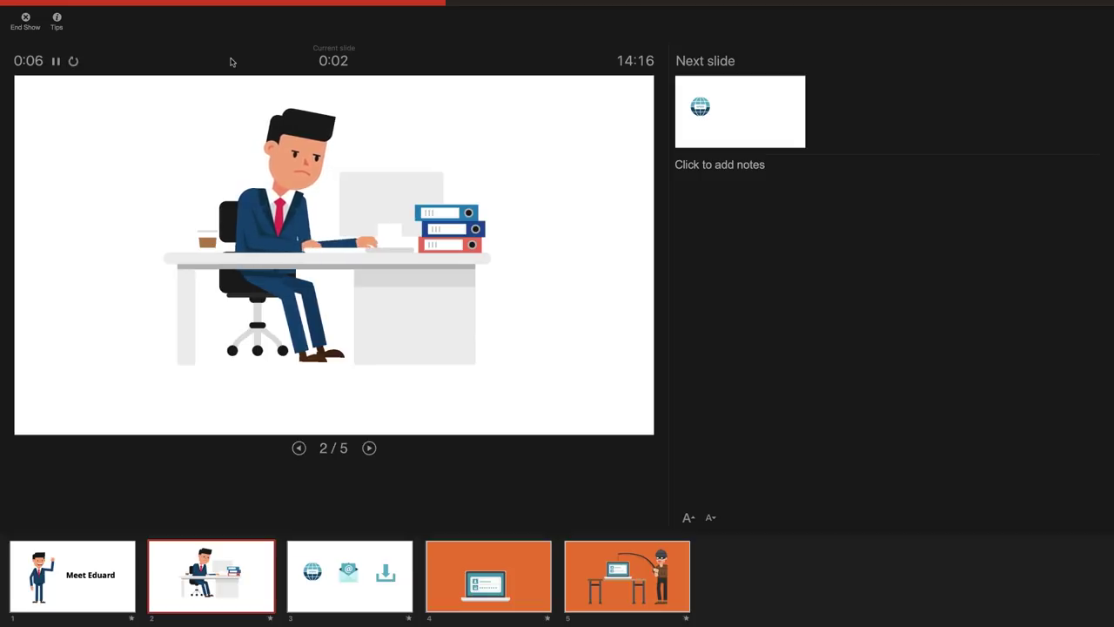
pyautogui.press('Right')
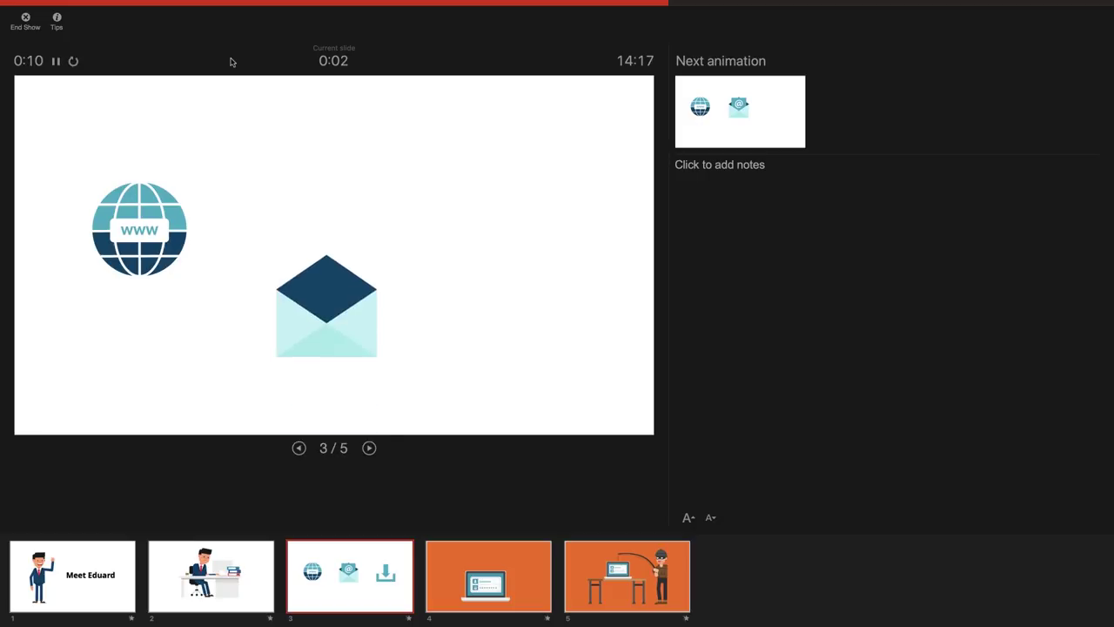
pyautogui.press('Right')
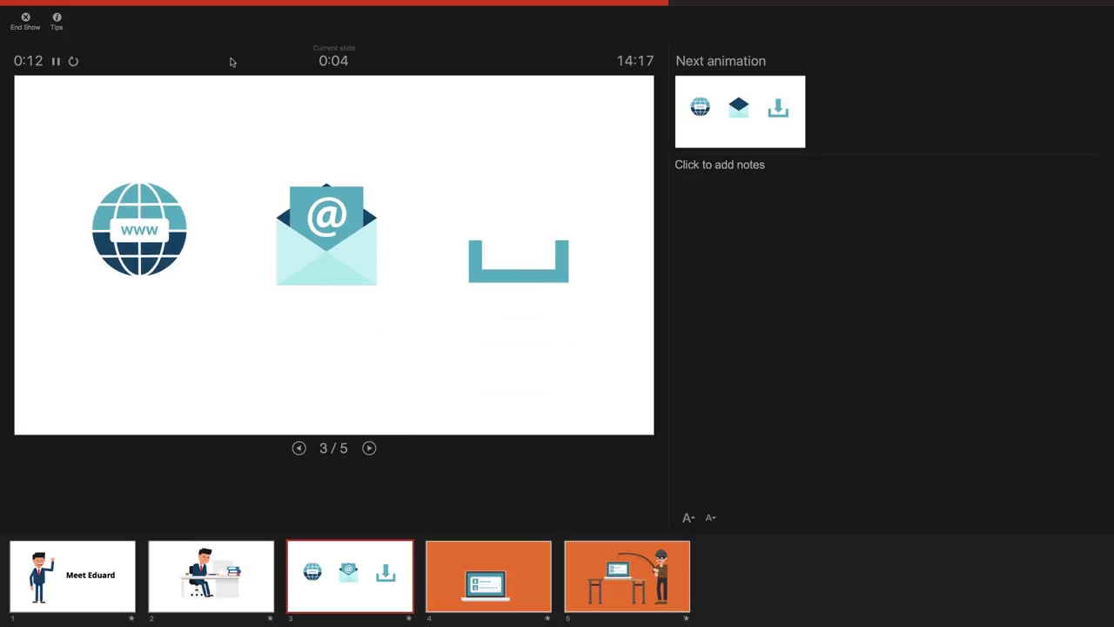
pyautogui.press('Right')
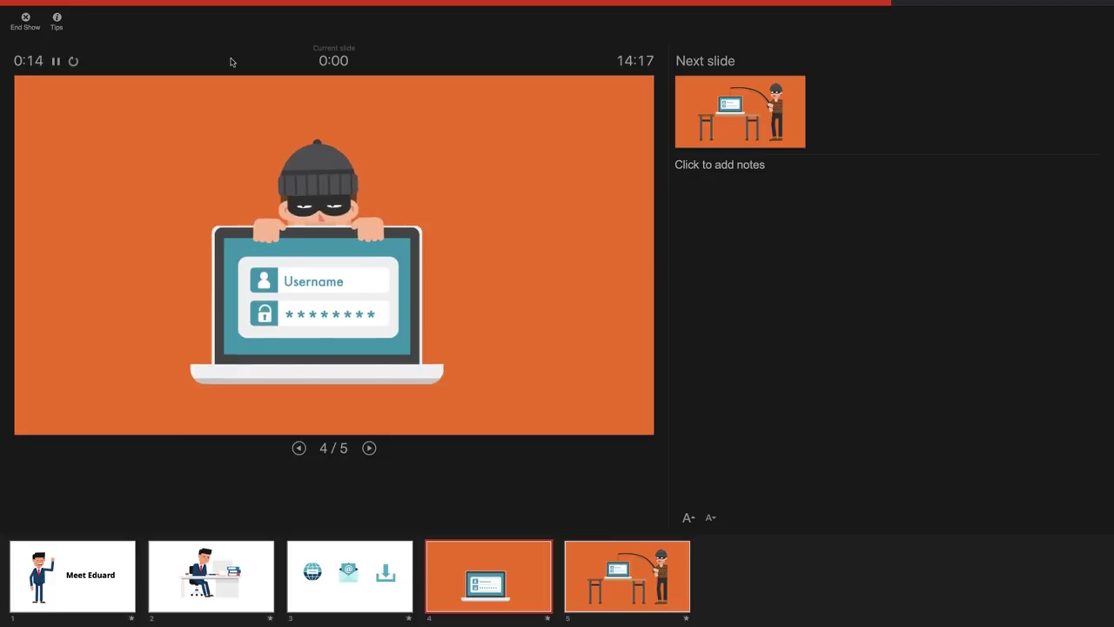
pyautogui.press('Right')
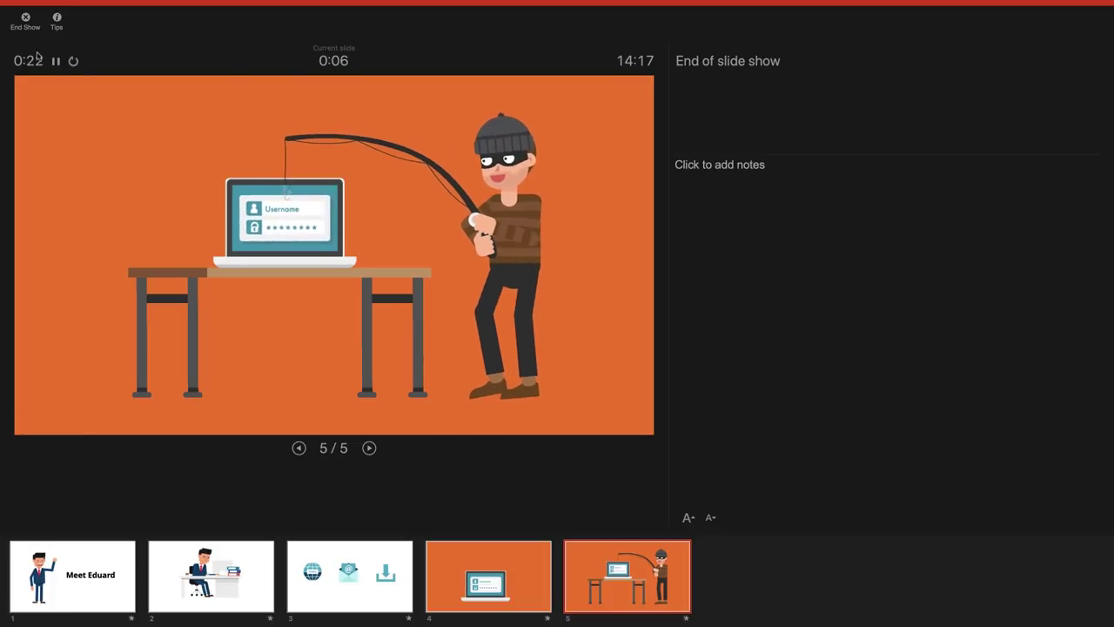
pyautogui.press('Right')
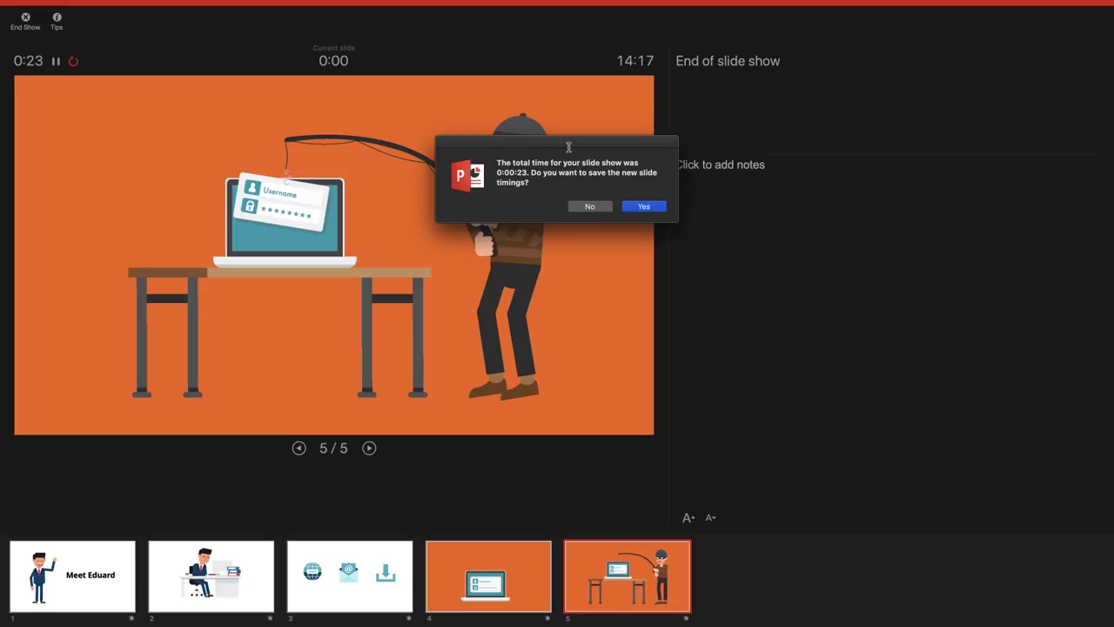
pyautogui.click(652, 208)
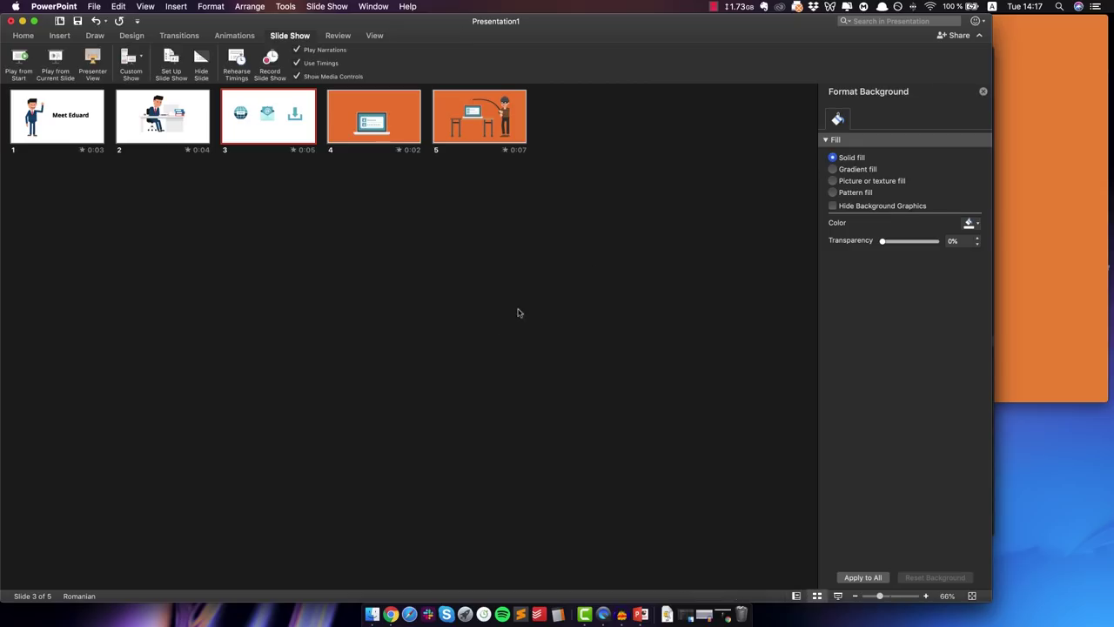
# Step: Review the rehearsed timings of slides 1 to 5 in the slide sorter
pyautogui.click(324, 248)
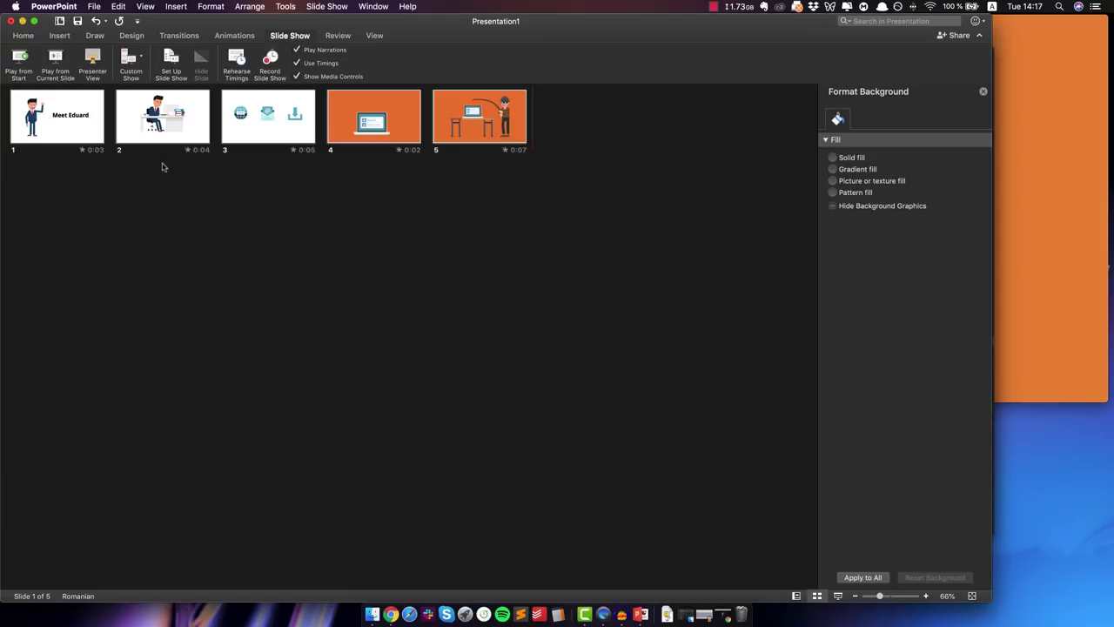
pyautogui.click(354, 119)
pyautogui.click(272, 117)
pyautogui.click(173, 121)
pyautogui.click(26, 118)
pyautogui.click(150, 126)
pyautogui.click(259, 130)
pyautogui.click(361, 129)
pyautogui.click(389, 281)
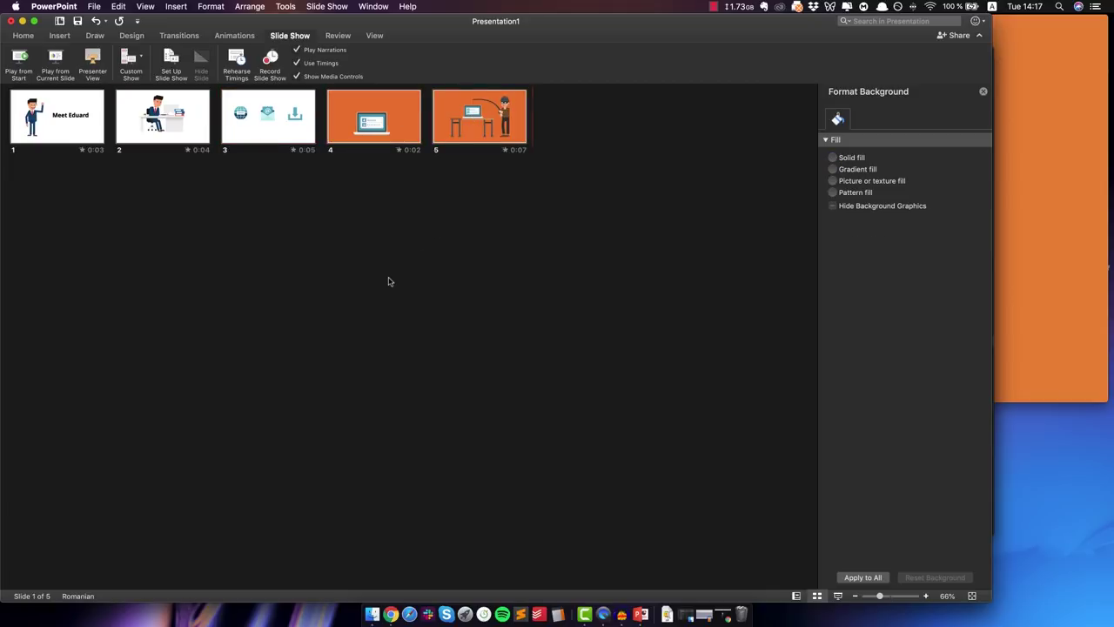
# Step: Play the slide show from the start to check the rehearsed timings, and end the show
pyautogui.click(24, 58)
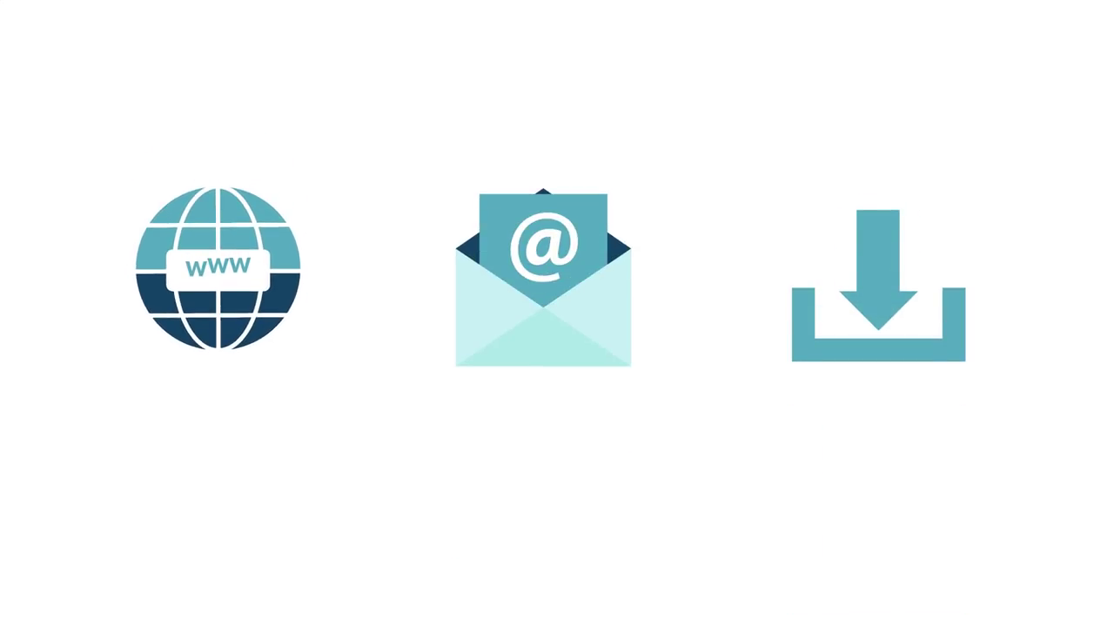
pyautogui.press('Escape')
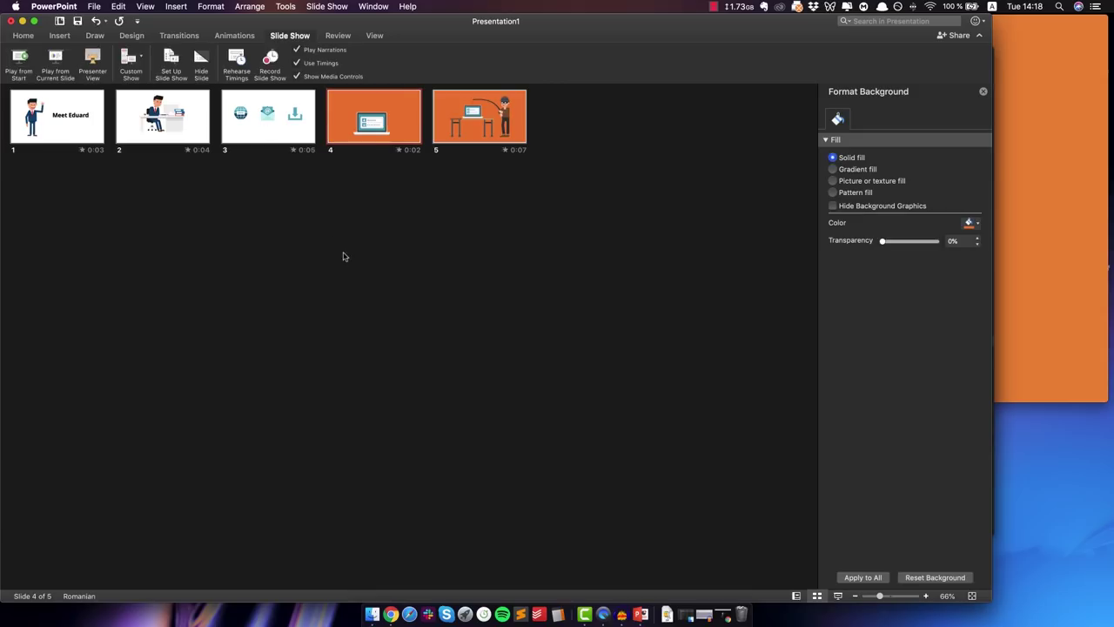
pyautogui.click(344, 255)
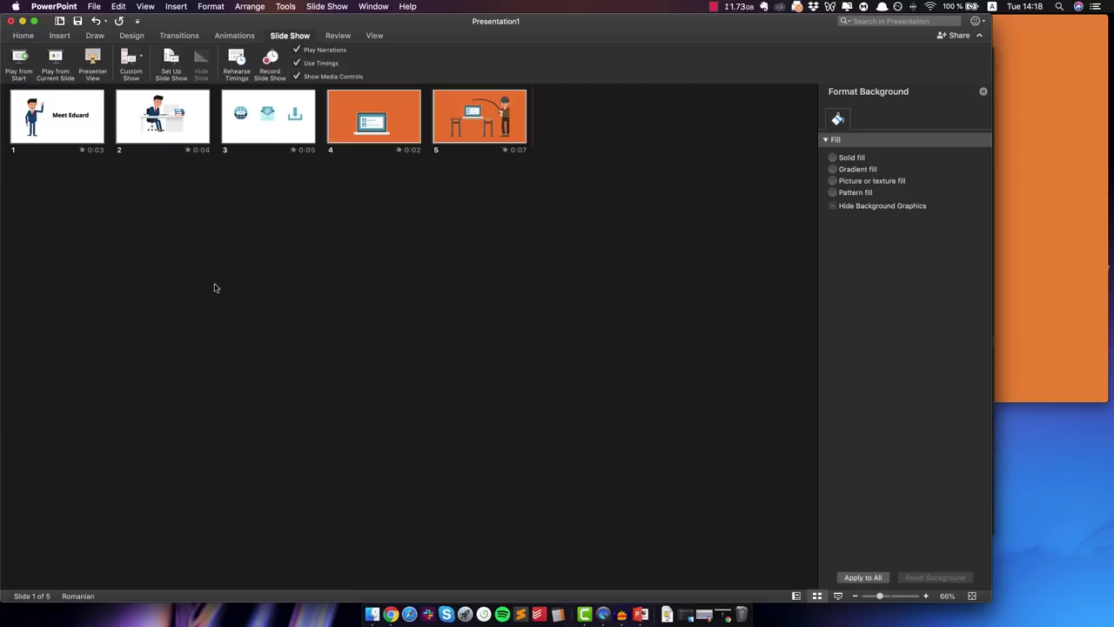
pyautogui.moveTo(470, 119); pyautogui.dragTo(450, 116)
pyautogui.moveTo(451, 118); pyautogui.dragTo(450, 118)
# Step: Set up an export of the presentation named "Power Point Video" in MP4 format
pyautogui.click(92, 6)
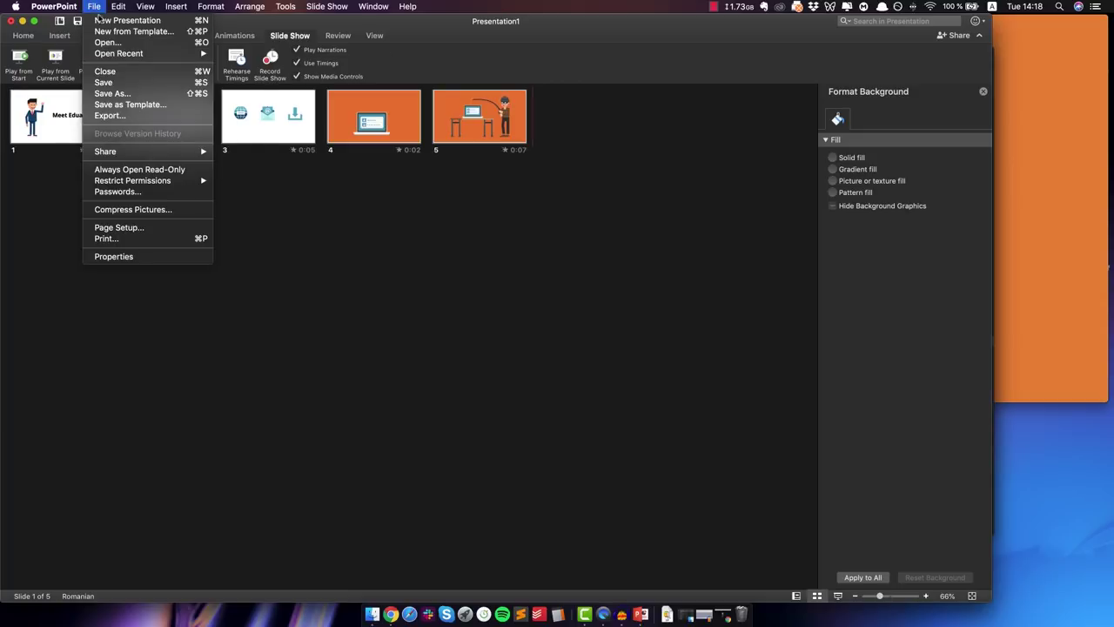
pyautogui.click(123, 120)
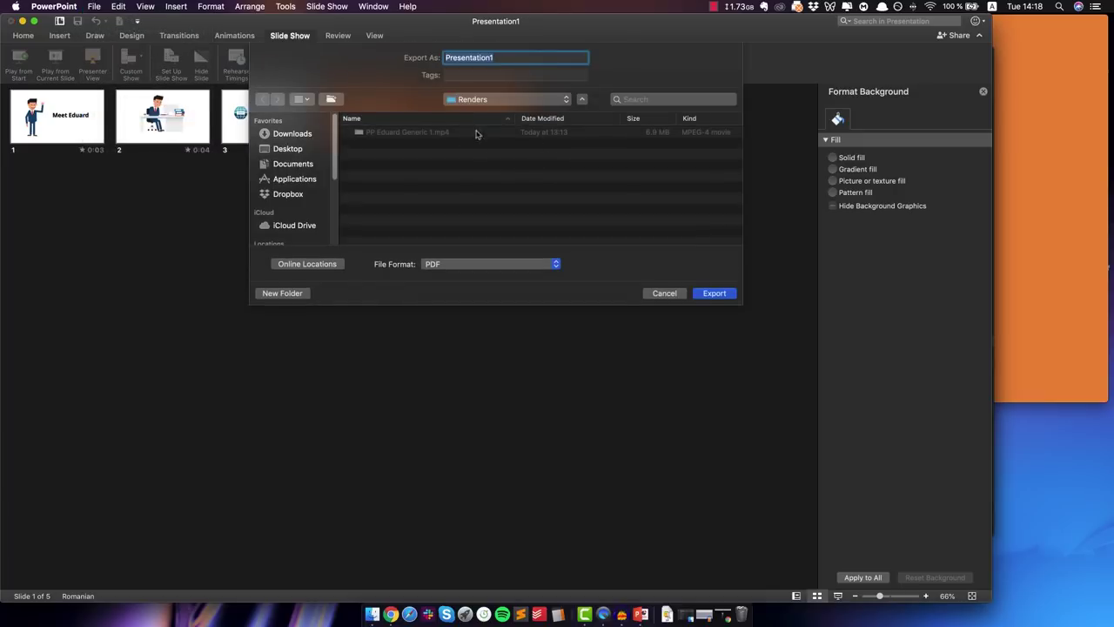
pyautogui.write('Power Point Video')
pyautogui.click(452, 266)
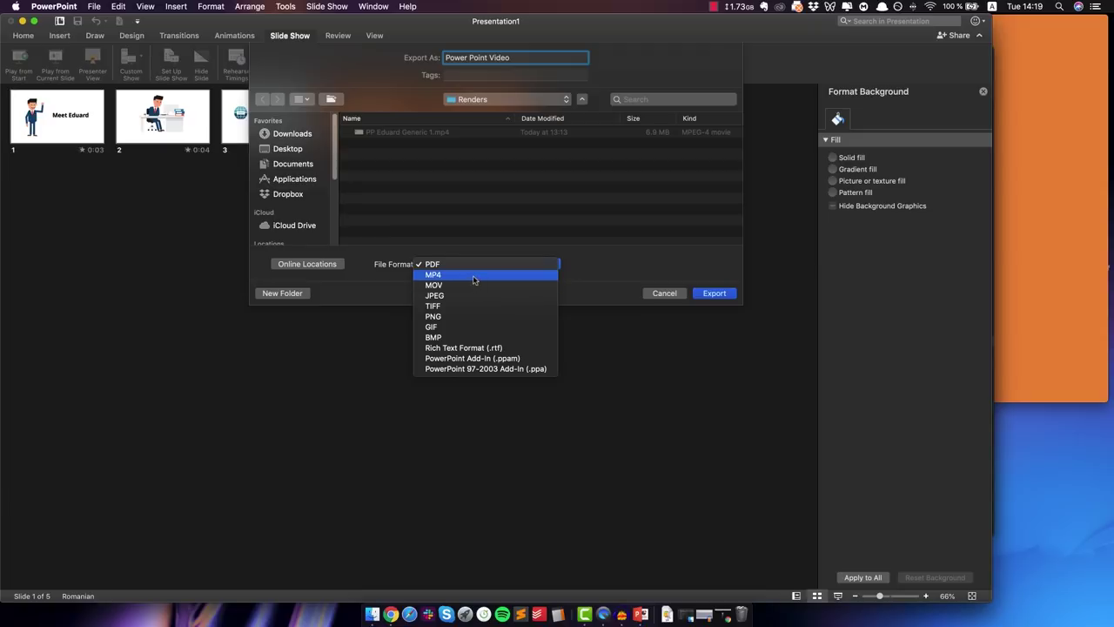
pyautogui.click(473, 277)
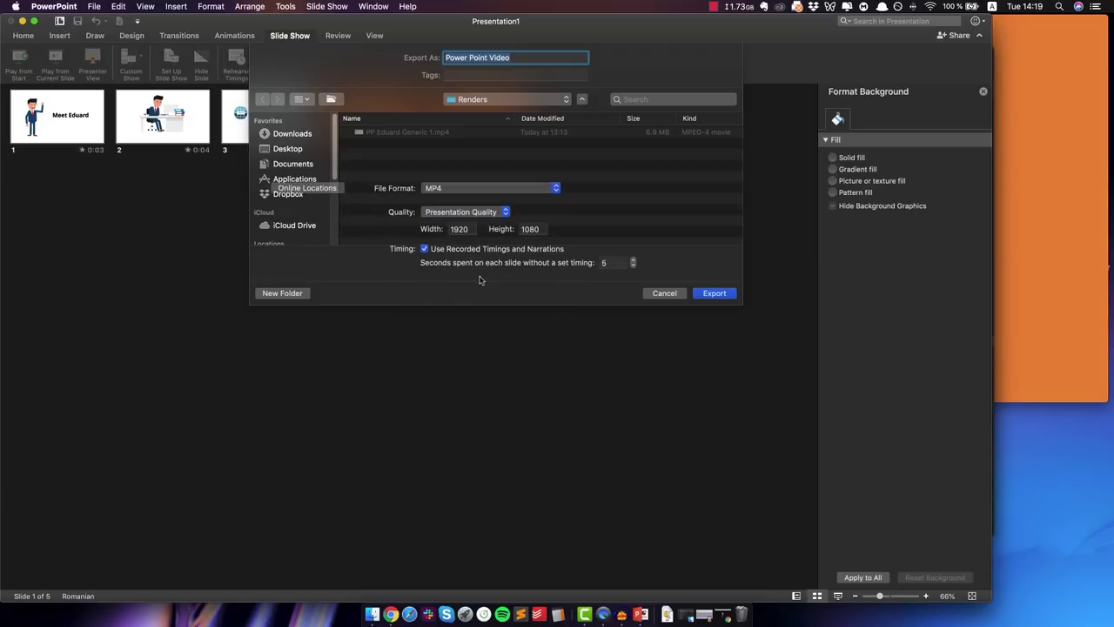
# Step: Keep Presentation Quality at 1920 × 1080 with the recorded timings and narrations, and export the video
pyautogui.click(464, 217)
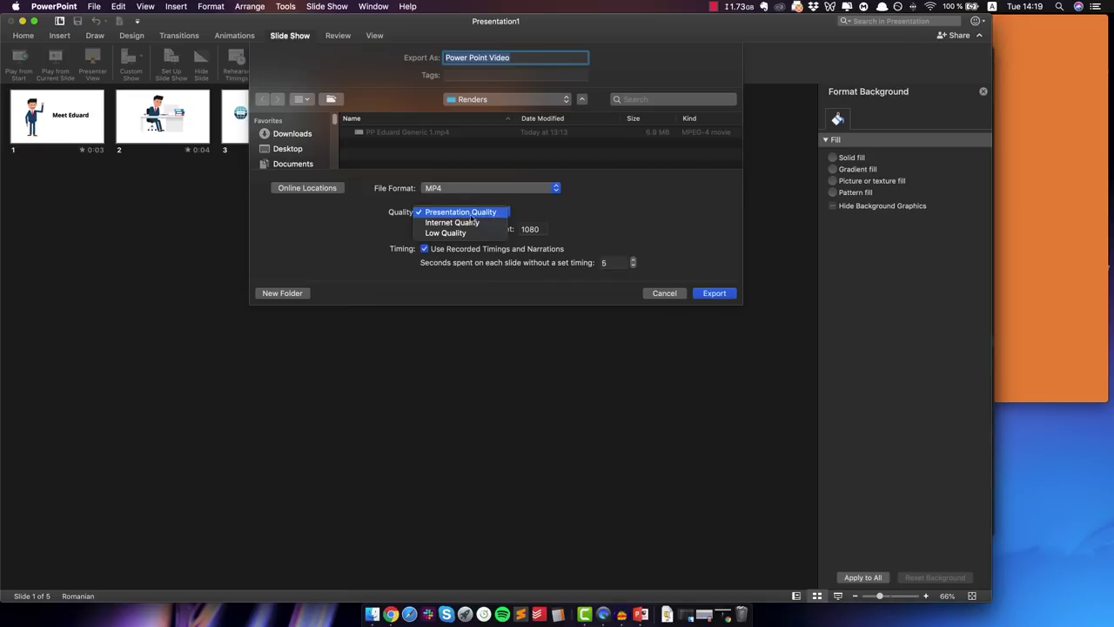
pyautogui.click(593, 209)
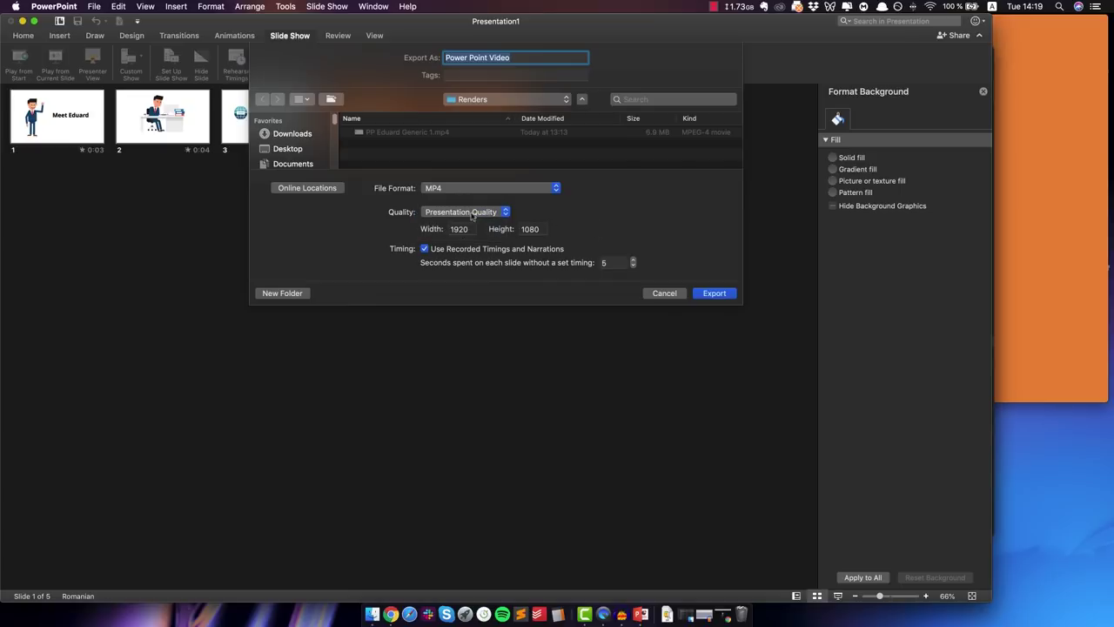
pyautogui.click(483, 218)
pyautogui.click(596, 212)
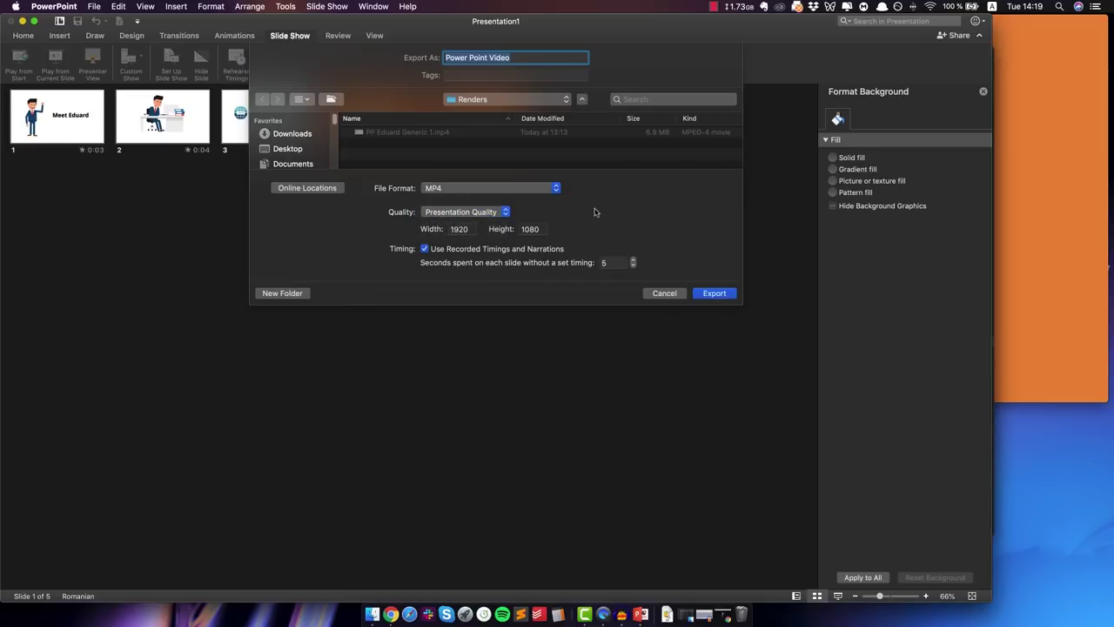
pyautogui.click(460, 219)
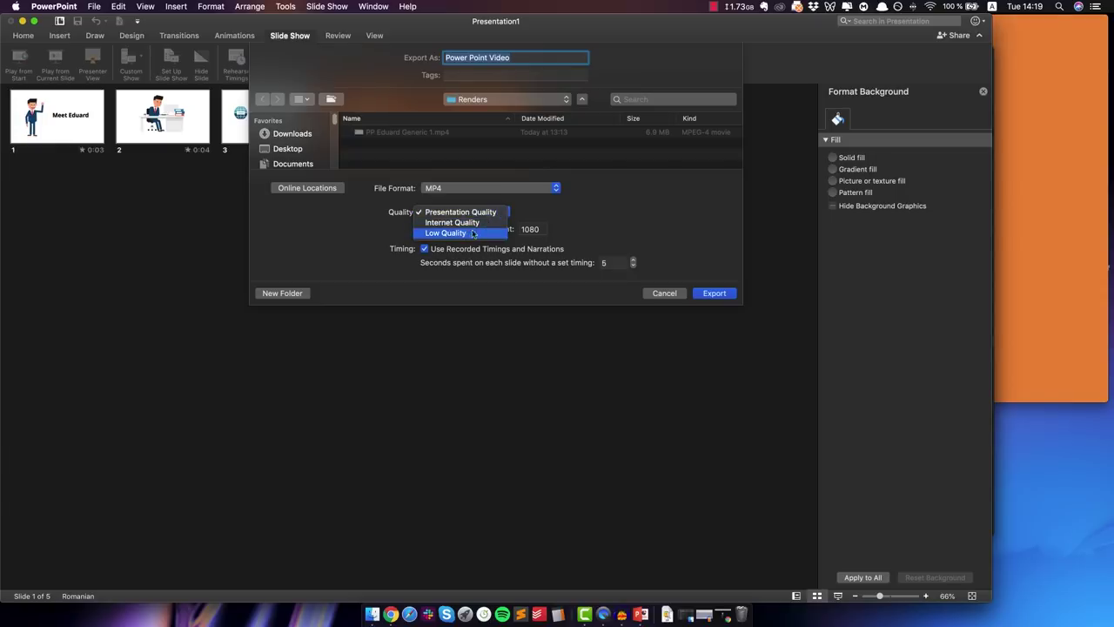
pyautogui.click(462, 213)
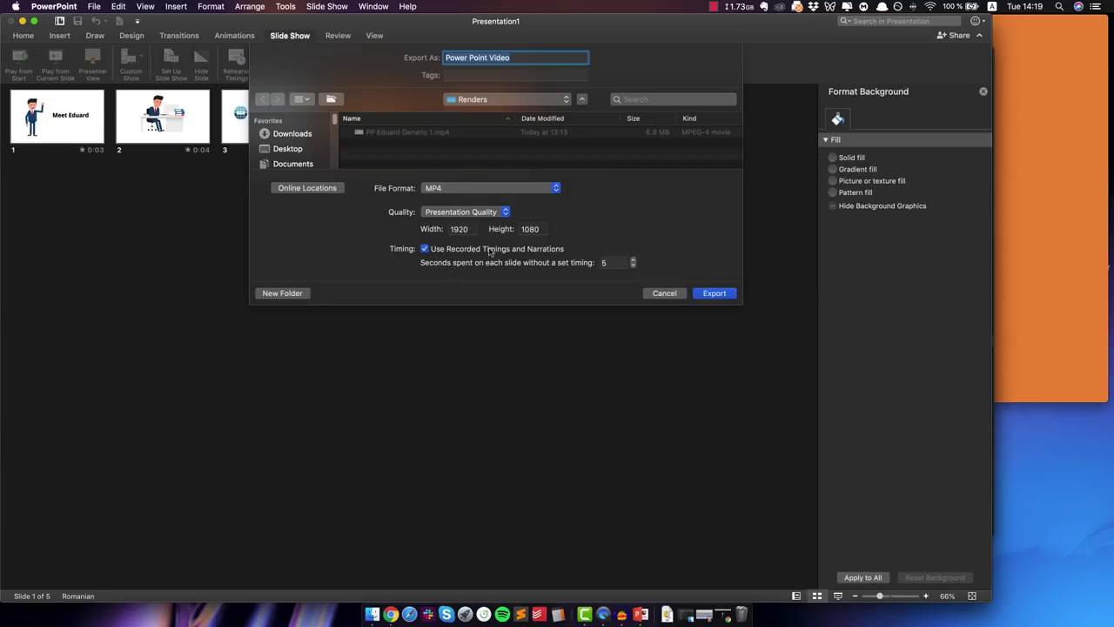
pyautogui.click(714, 294)
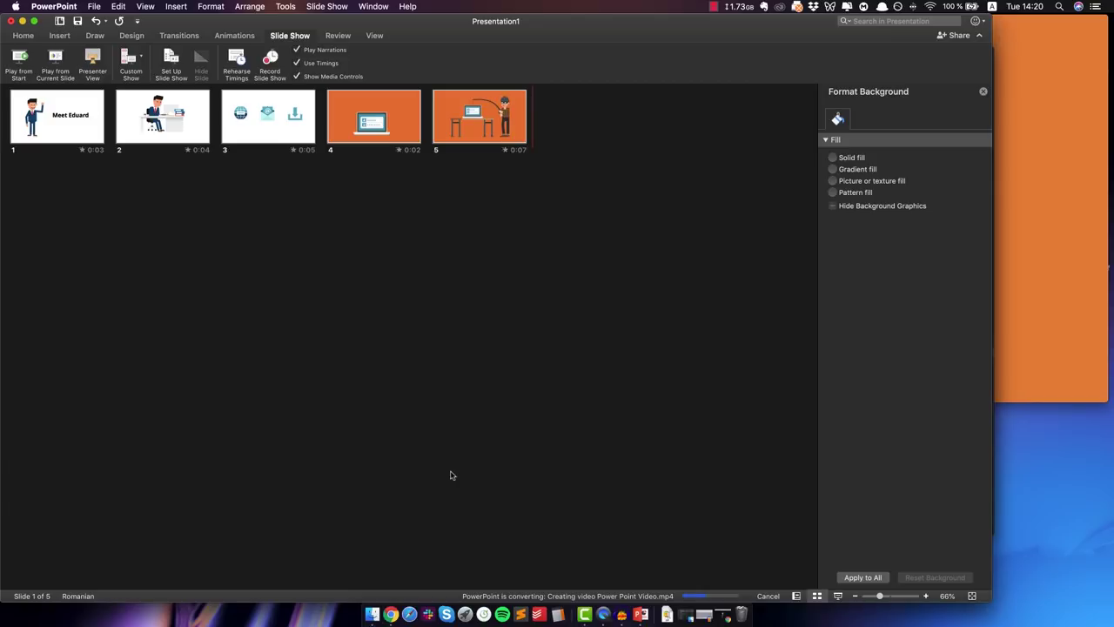
# Step: Switch to Chrome, replace the waving-man GIF tab with a new one, and open videoplasty.com
pyautogui.click(391, 614)
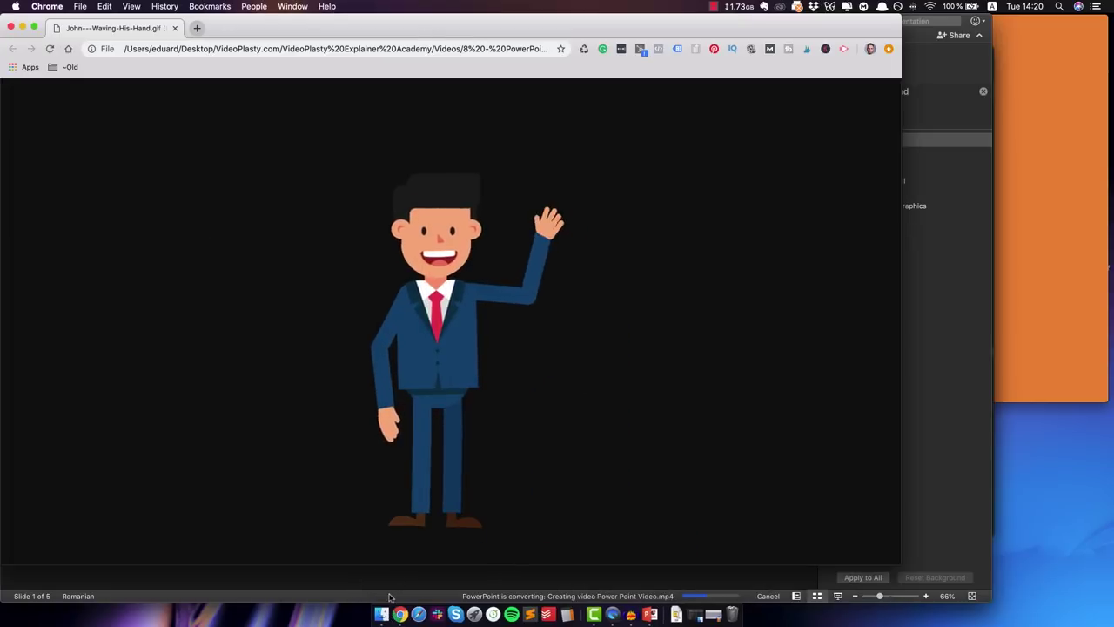
pyautogui.click(197, 28)
pyautogui.click(174, 28)
pyautogui.write('videoplasty.com')
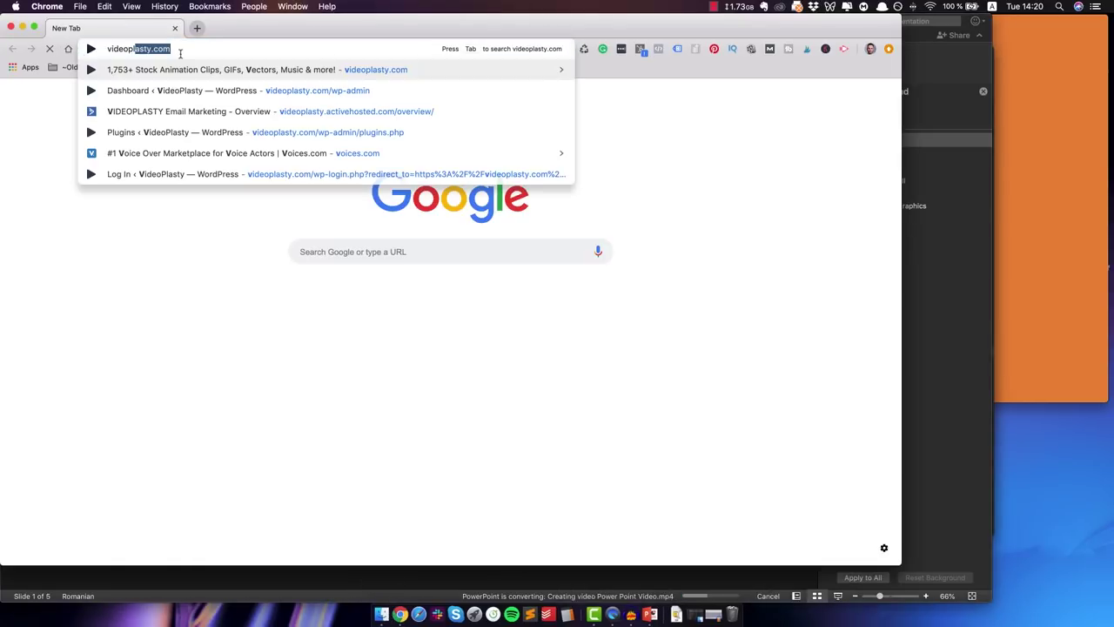
pyautogui.press('Return')
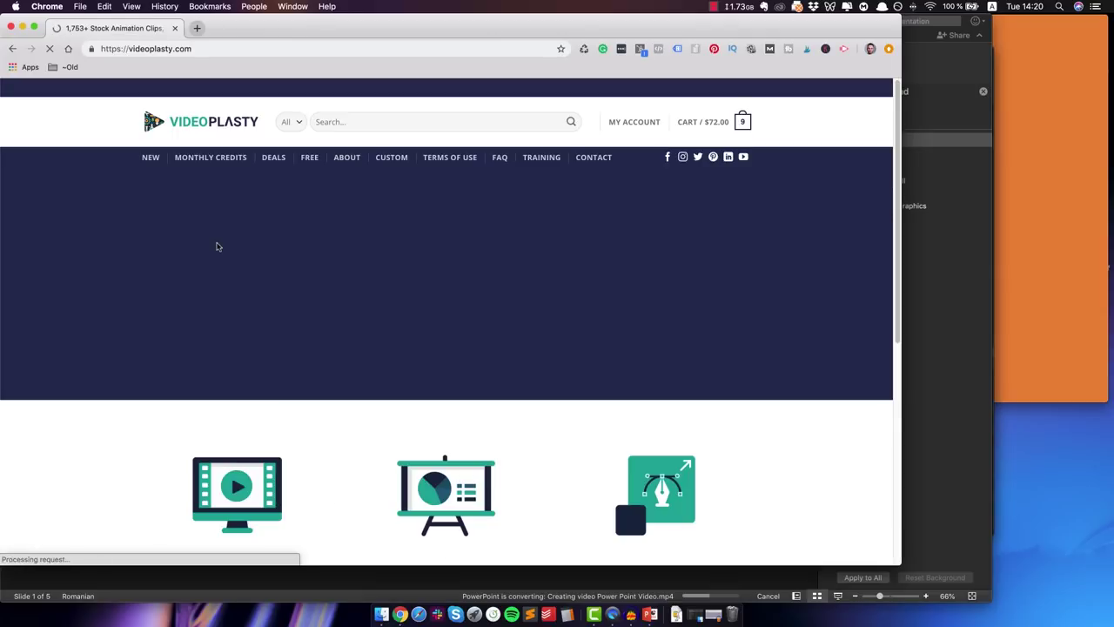
# Step: Open the GIF Animation category from the VideoPlasty home page
pyautogui.scroll(-2, 217, 247)
pyautogui.scroll(-5, 186, 336)
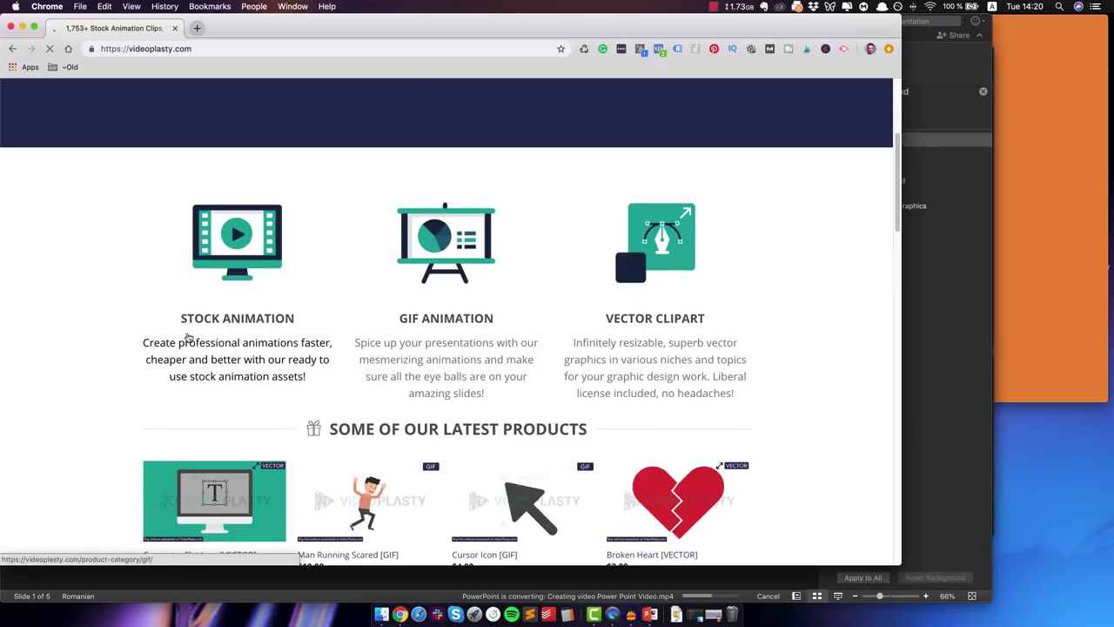
pyautogui.click(453, 324)
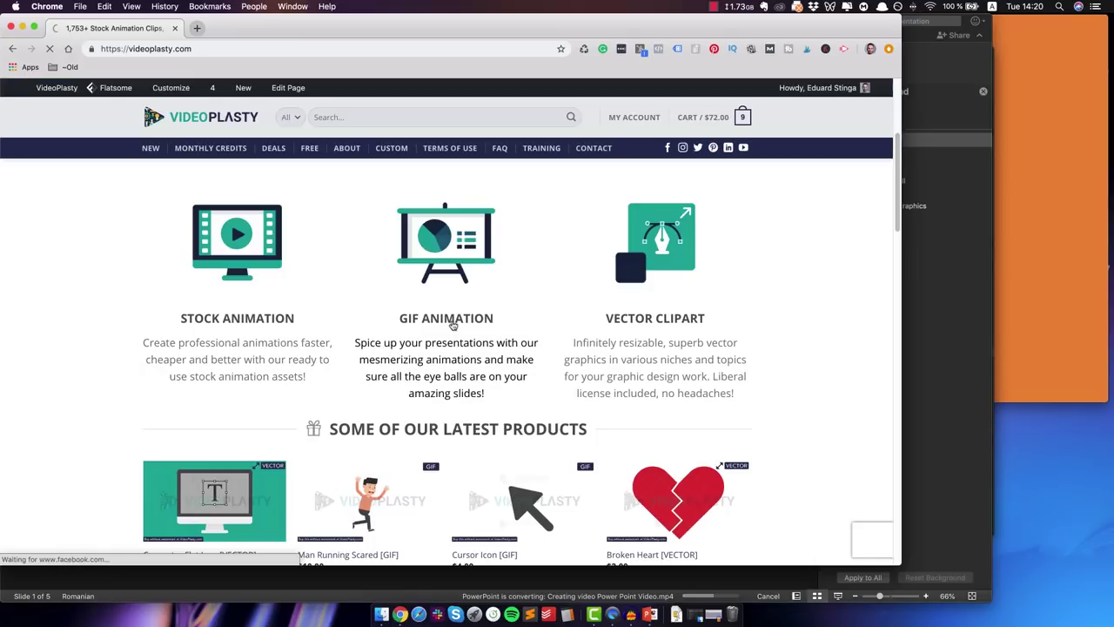
pyautogui.scroll(-1, 416, 296)
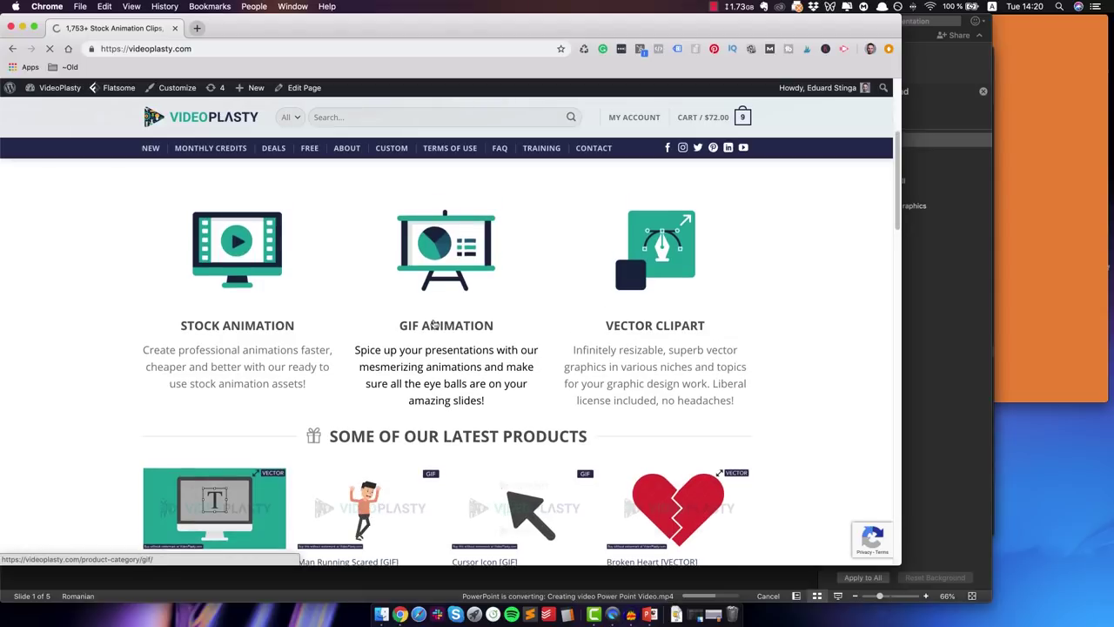
pyautogui.click(430, 323)
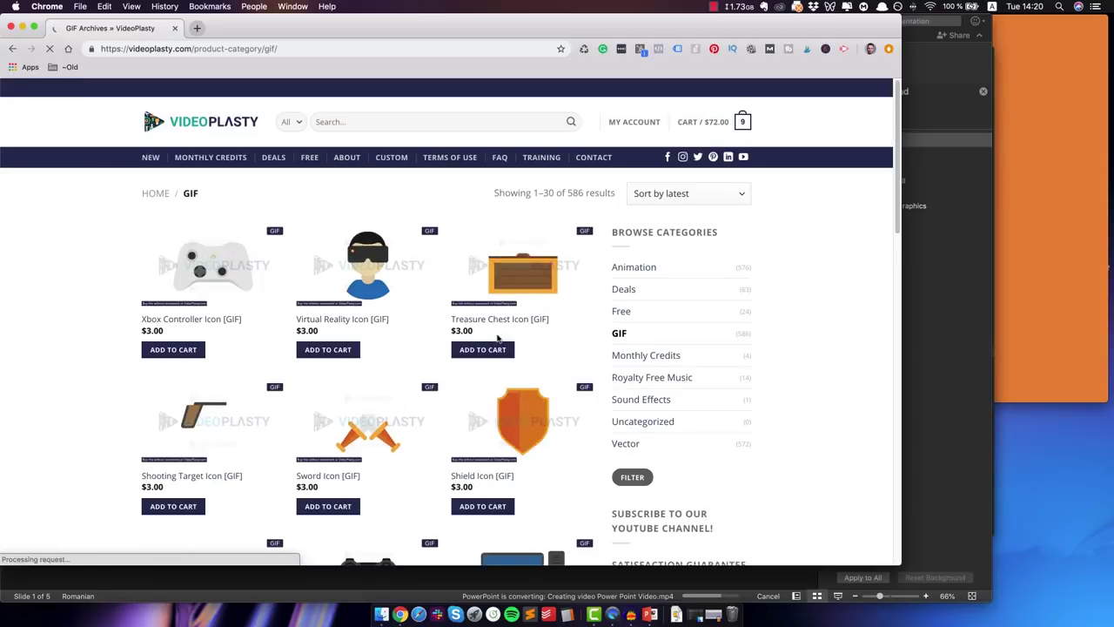
# Step: Expand the Icons and Characters subcategories of the GIF catalogue and open the Criminal category
pyautogui.scroll(-10, 497, 338)
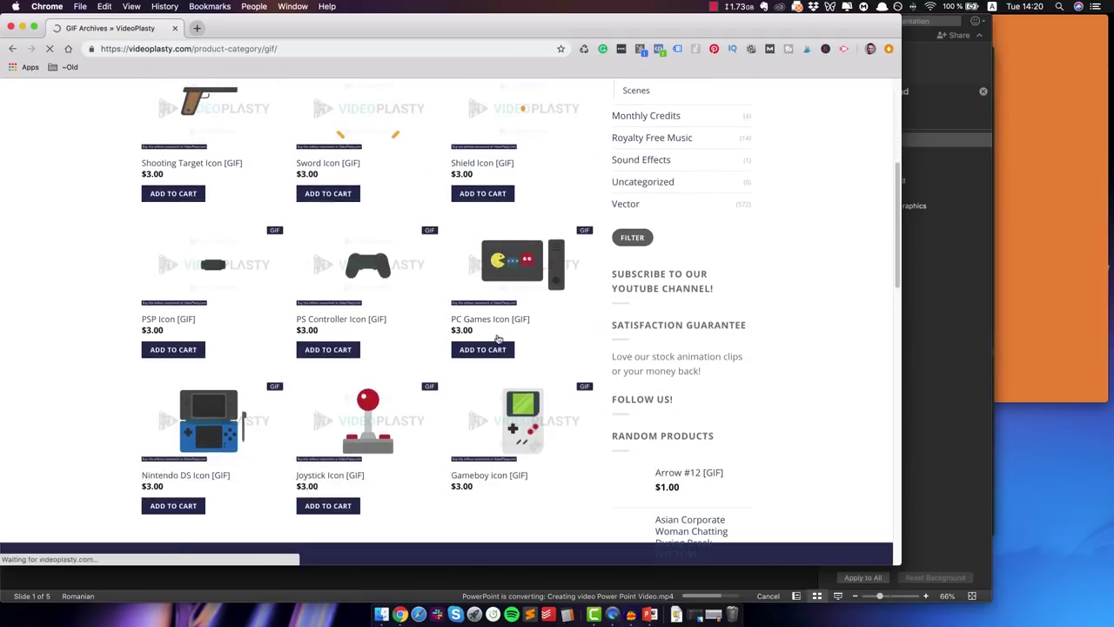
pyautogui.scroll(10, 498, 339)
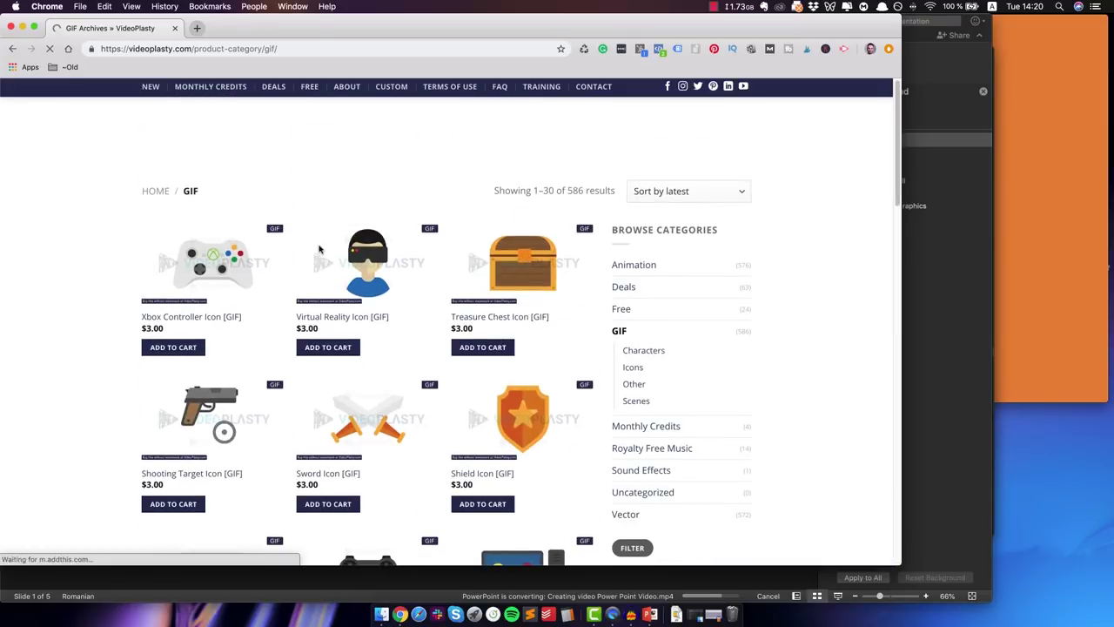
pyautogui.scroll(-1, 319, 250)
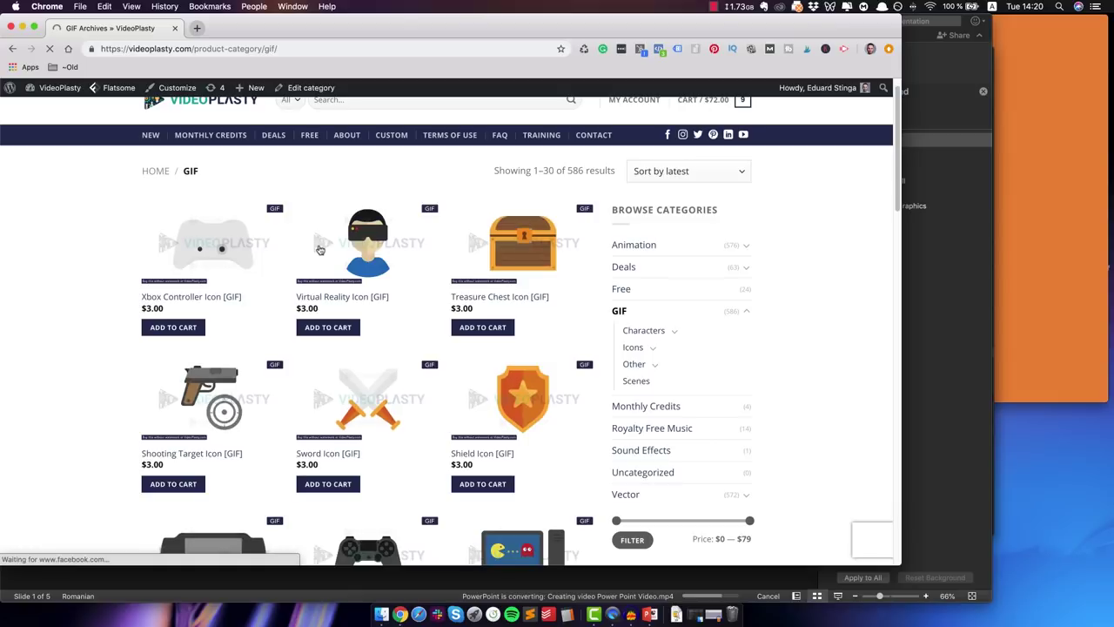
pyautogui.scroll(-3, 654, 352)
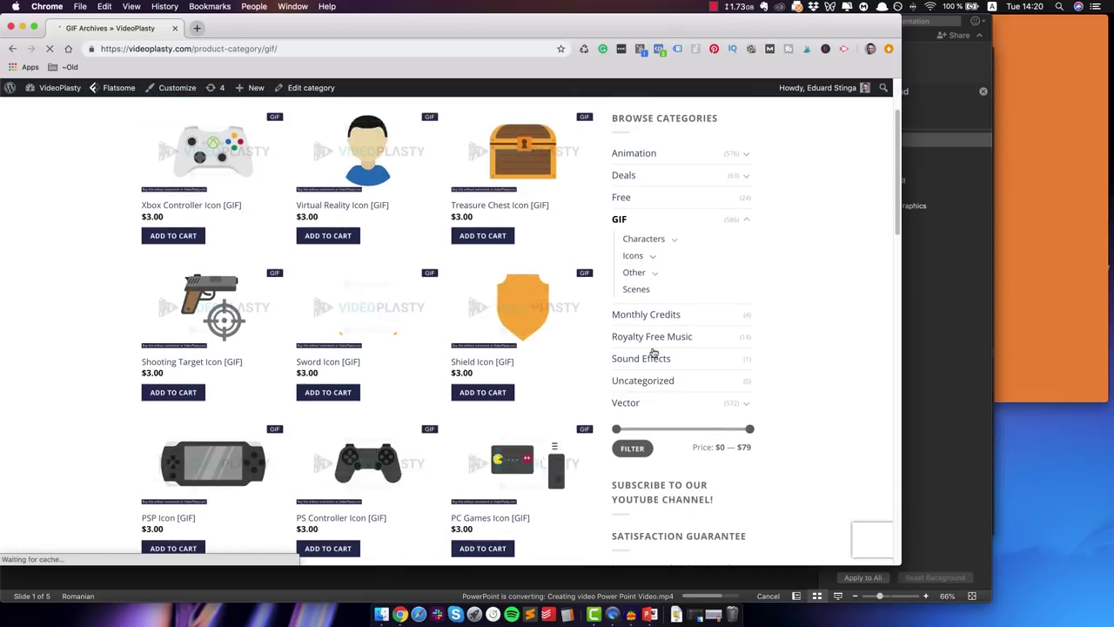
pyautogui.click(653, 259)
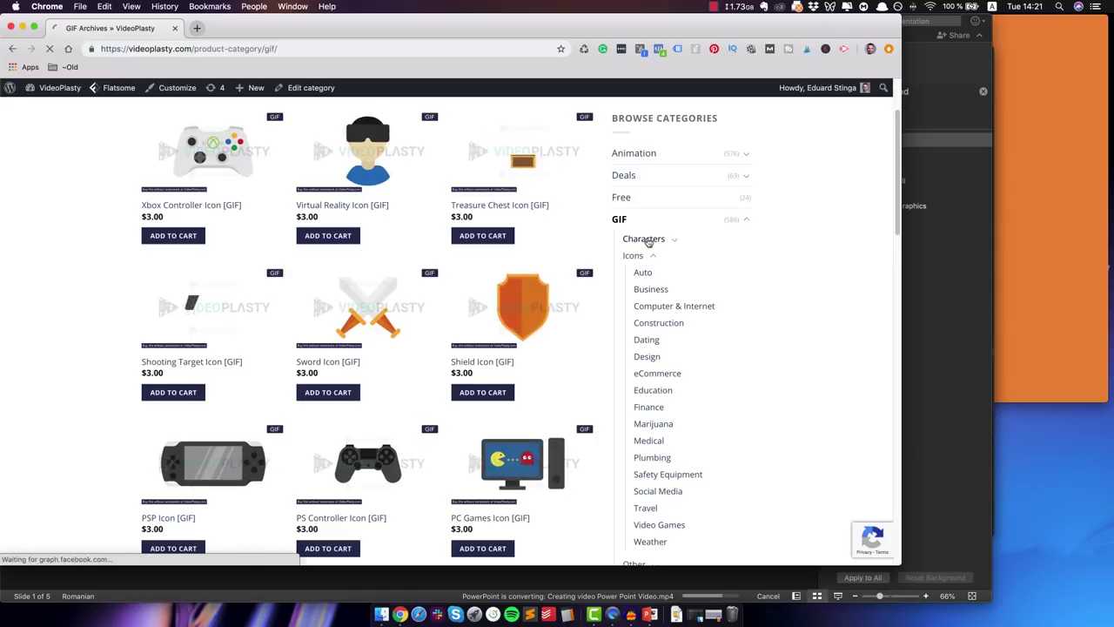
pyautogui.click(672, 240)
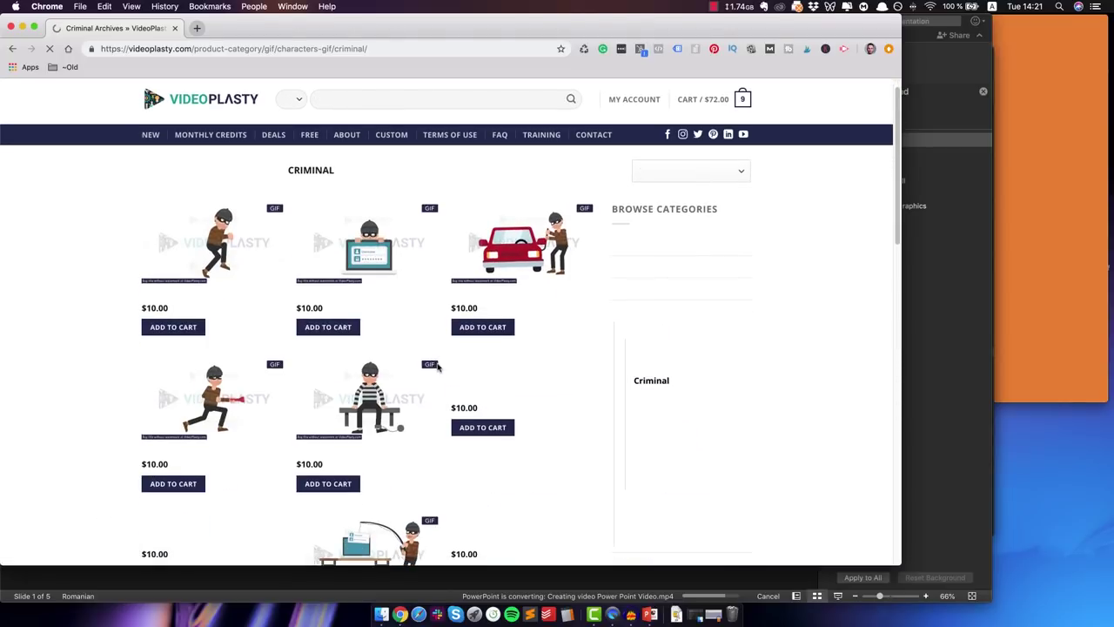
# Step: Look through the Criminal character GIFs and switch back to PowerPoint
pyautogui.scroll(-3, 438, 366)
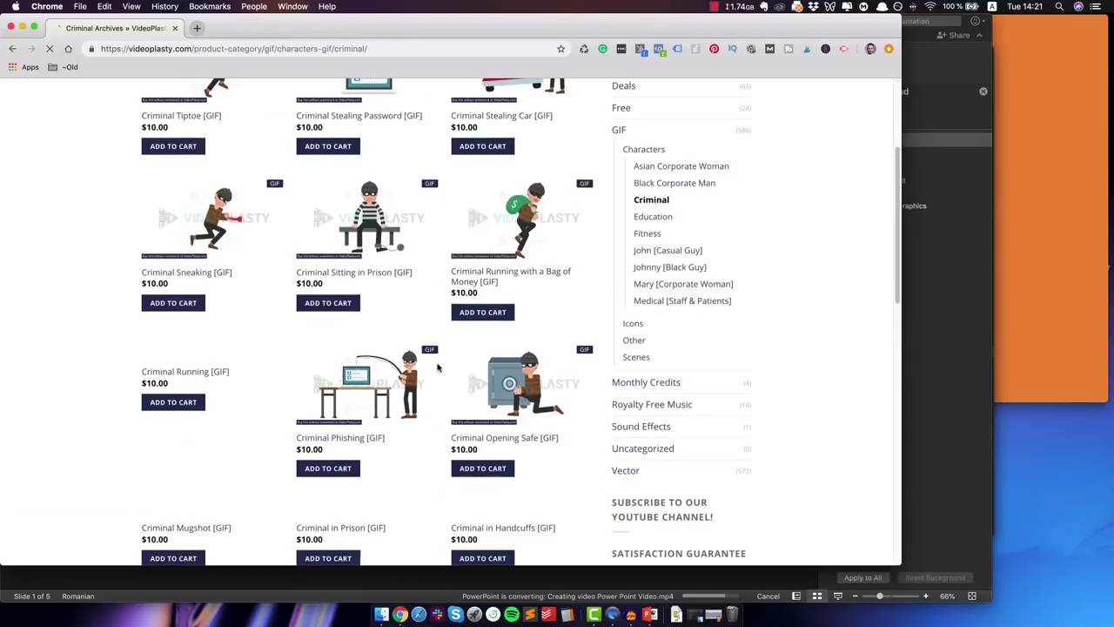
pyautogui.scroll(-2, 437, 367)
pyautogui.scroll(2, 438, 367)
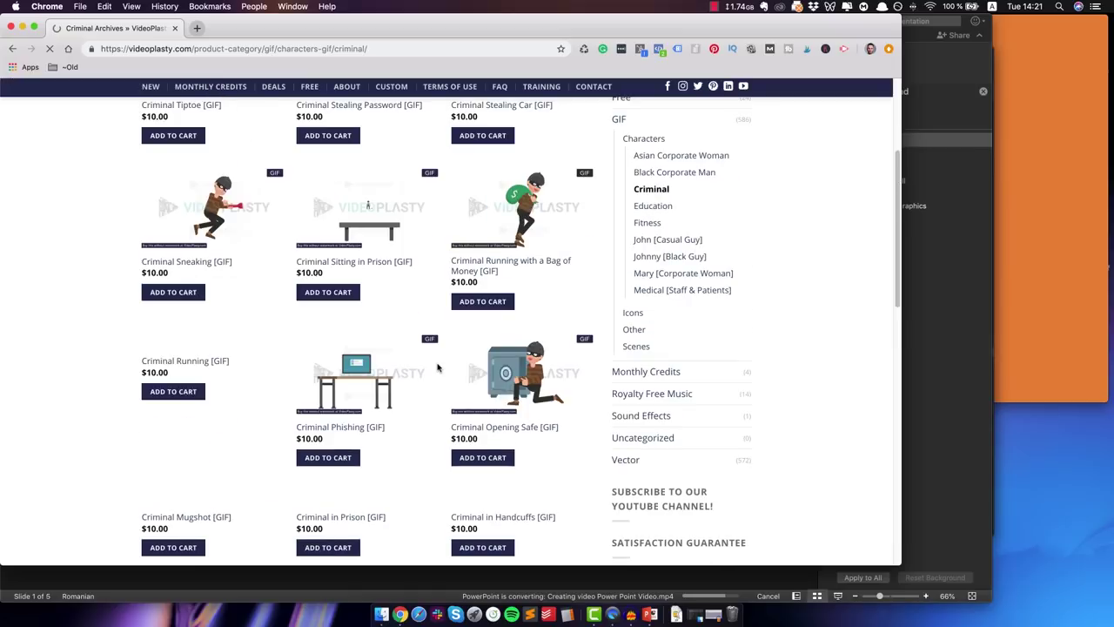
pyautogui.scroll(5, 438, 366)
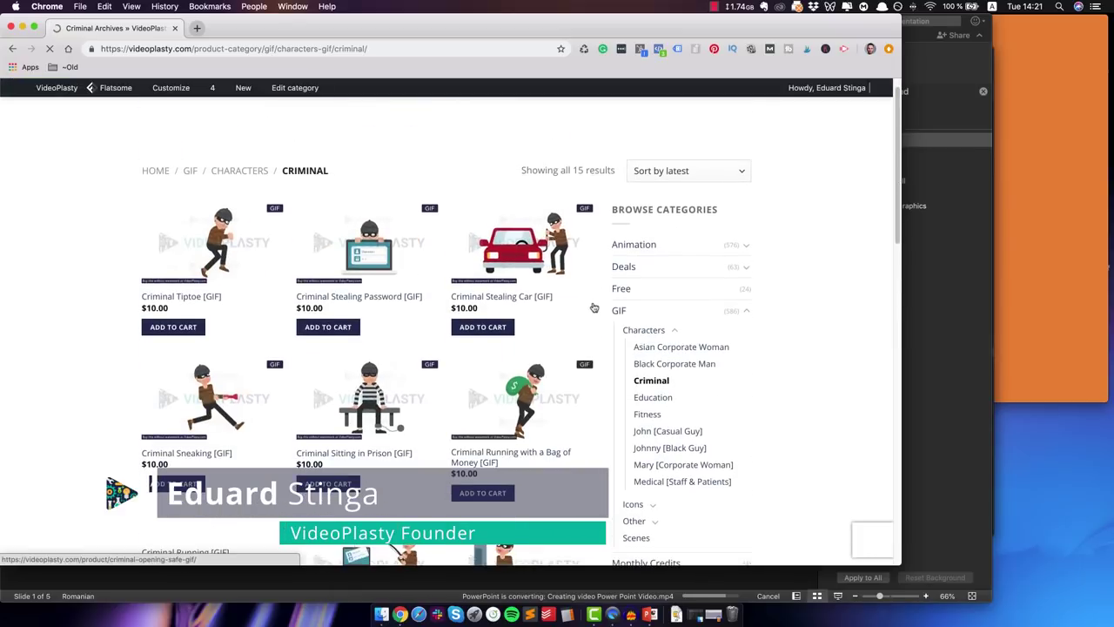
pyautogui.click(933, 209)
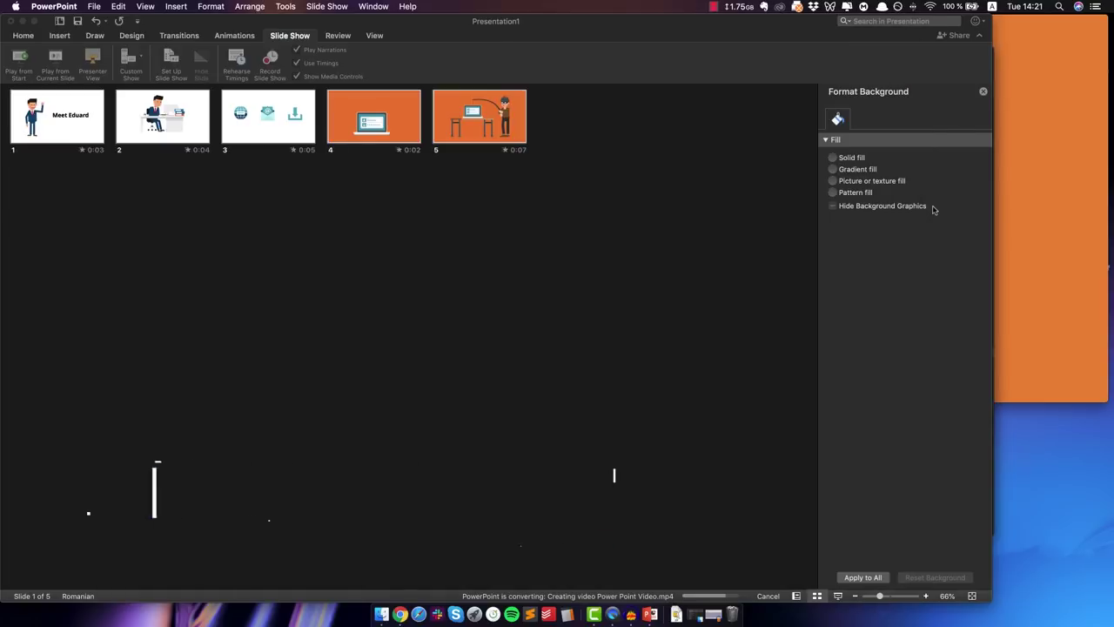